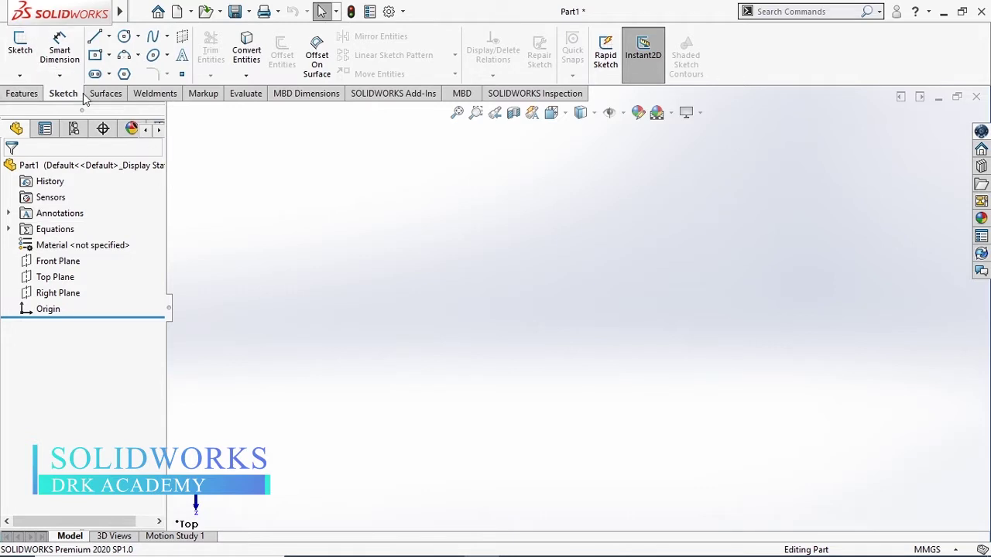
# Step: Start a sketch on the Top Plane and draw three corner rectangles around the origin
pyautogui.click(58, 277)
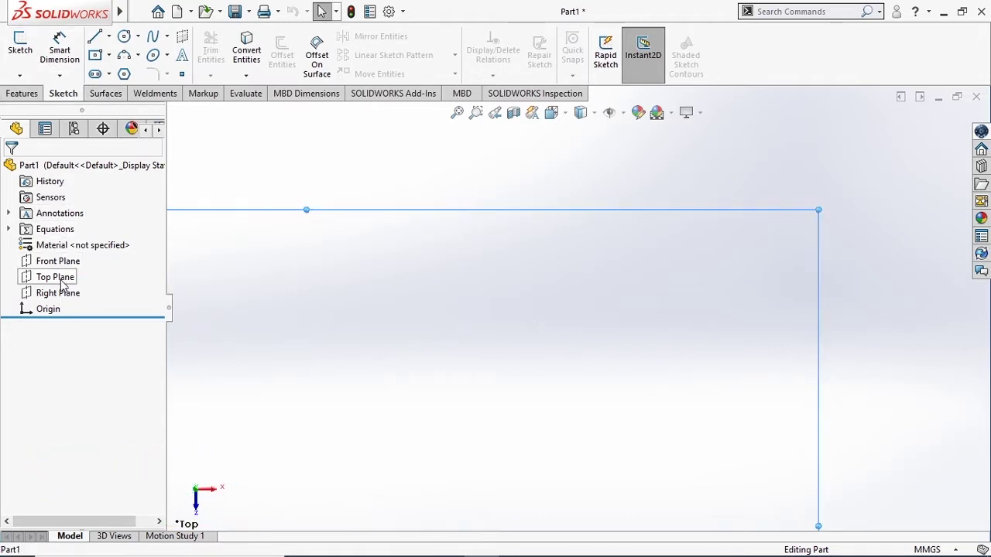
pyautogui.click(71, 258)
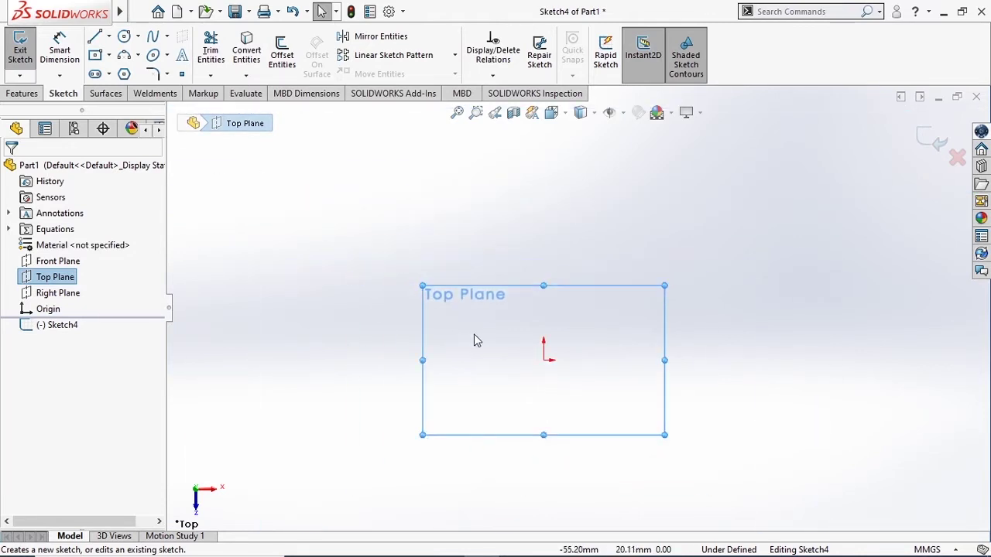
pyautogui.moveTo(315, 190); pyautogui.dragTo(324, 246, button='right')
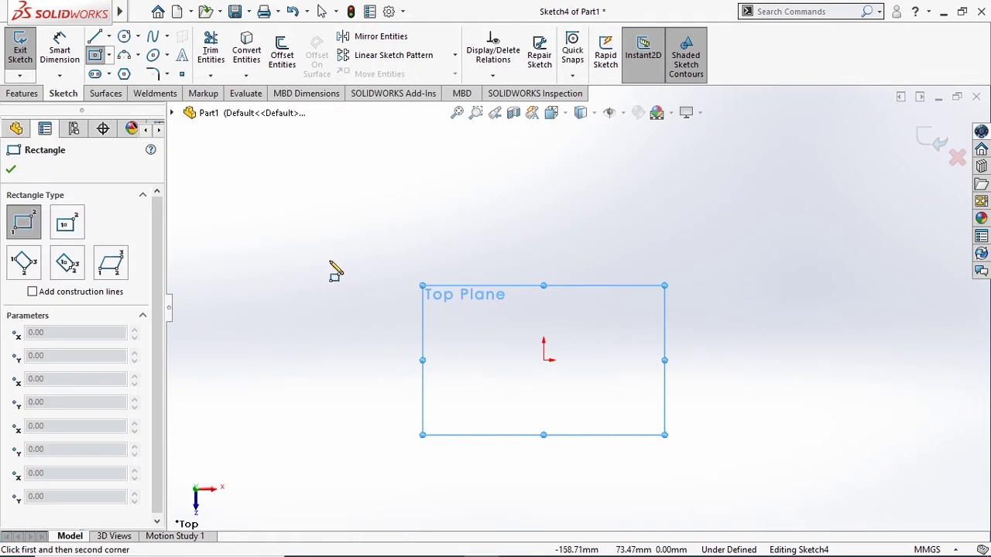
pyautogui.moveTo(302, 237); pyautogui.dragTo(442, 288)
pyautogui.moveTo(608, 297); pyautogui.dragTo(778, 366)
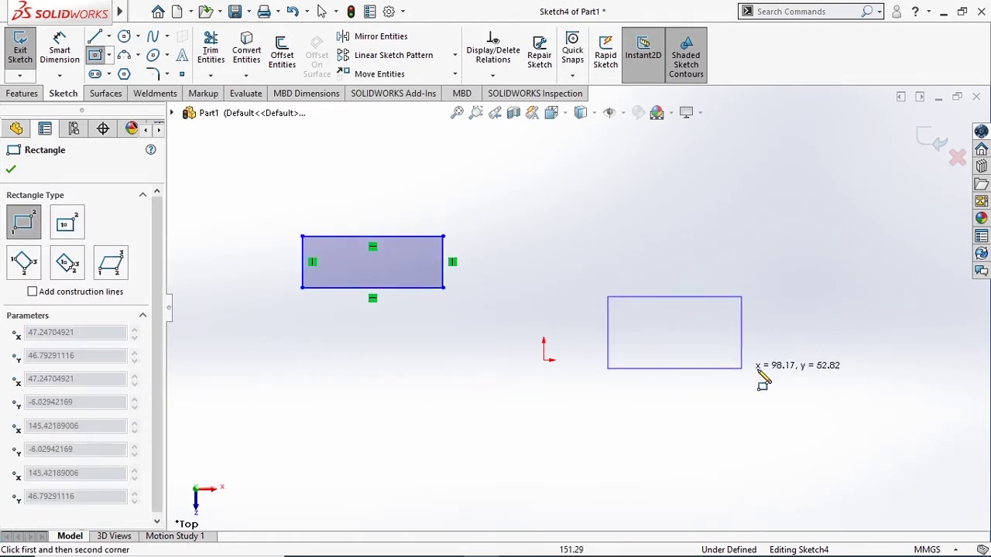
pyautogui.moveTo(572, 153); pyautogui.dragTo(718, 200)
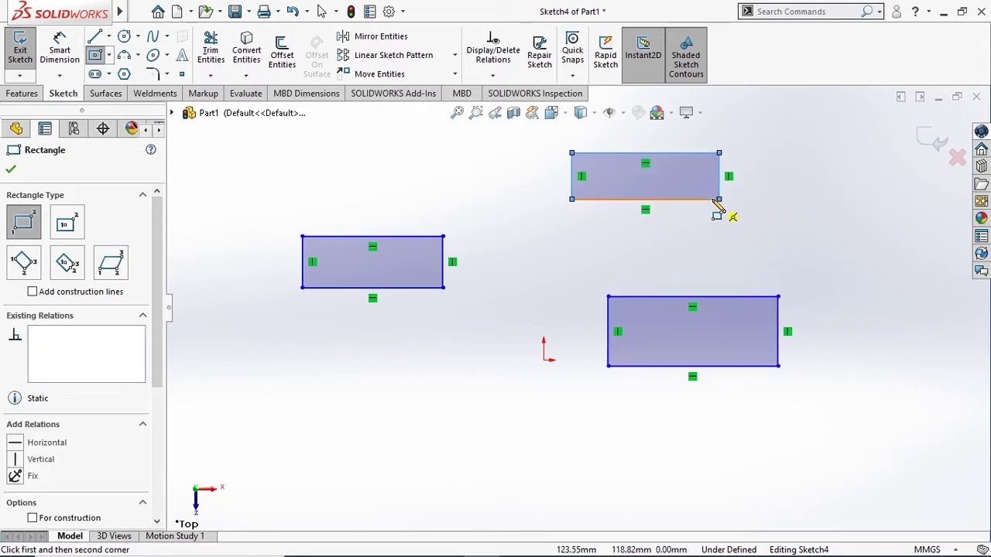
# Step: Leave the Corner Rectangle tool and return to selection mode
pyautogui.rightClick(509, 208)
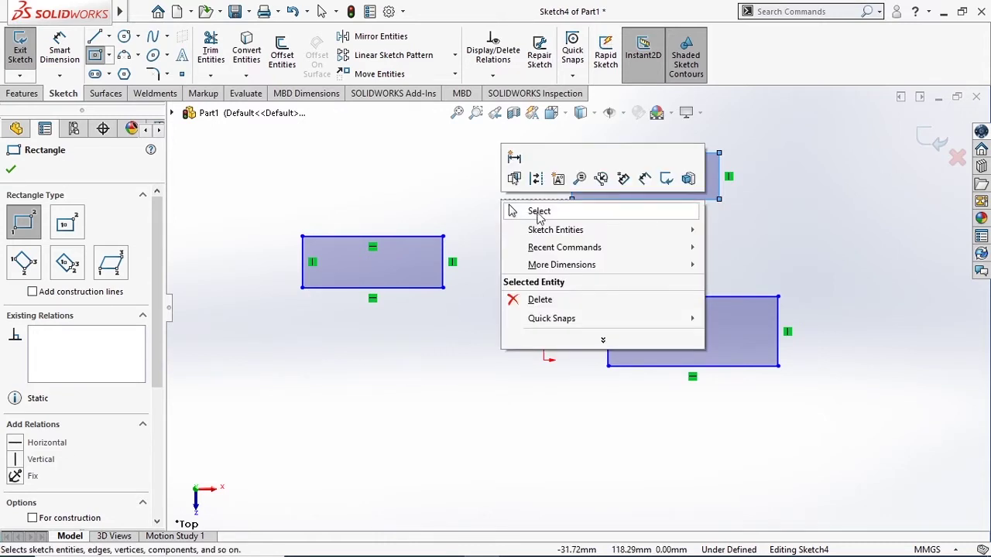
pyautogui.click(534, 212)
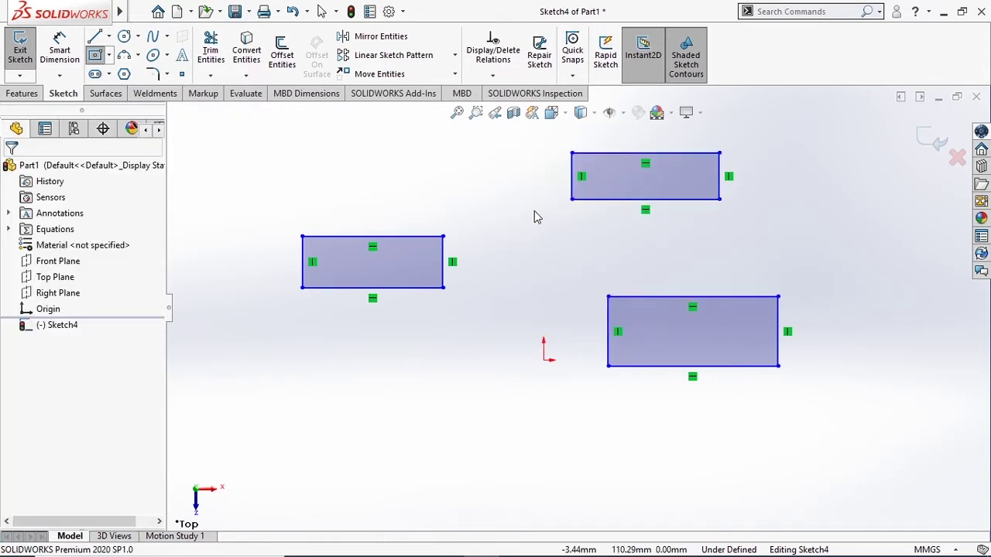
pyautogui.click(168, 75)
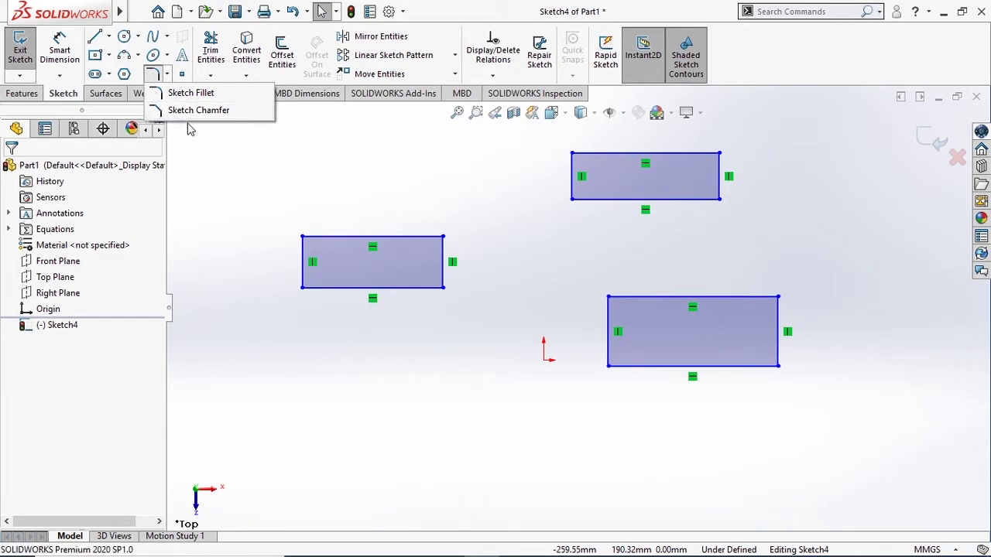
# Step: Draw a small rectangle from the sketch origin up and to the left, then exit the rectangle tool
pyautogui.click(195, 177)
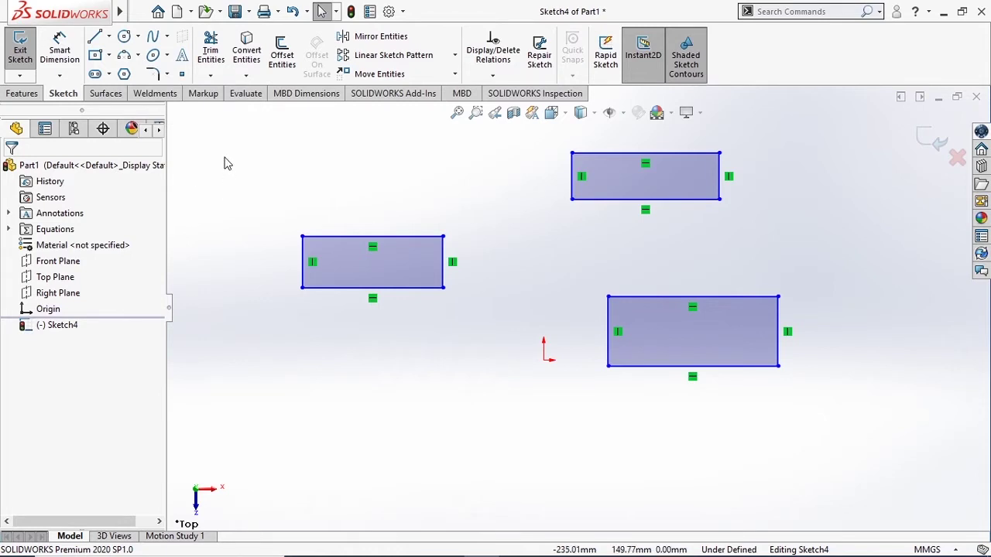
pyautogui.press('r')
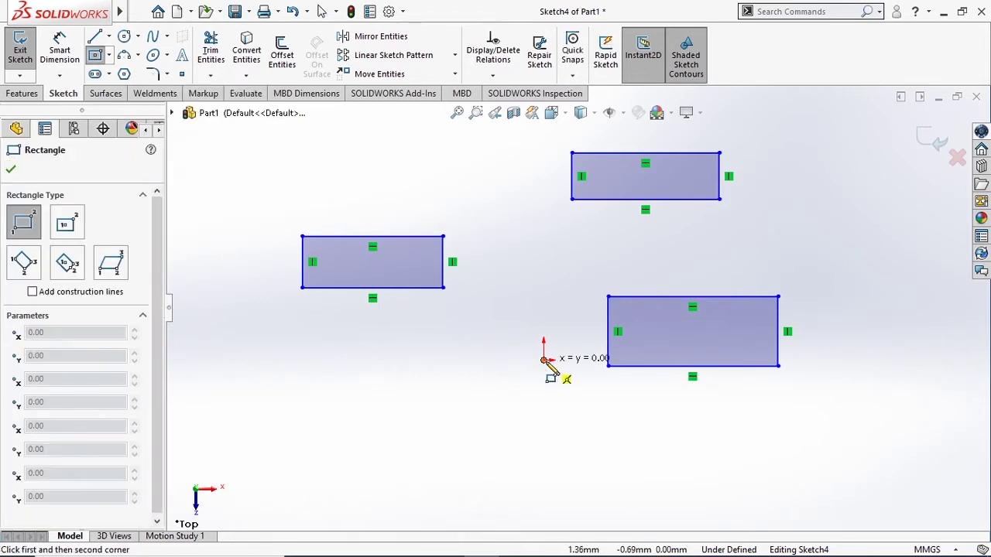
pyautogui.click(543, 360)
pyautogui.click(484, 318)
pyautogui.rightClick(364, 332)
pyautogui.click(381, 333)
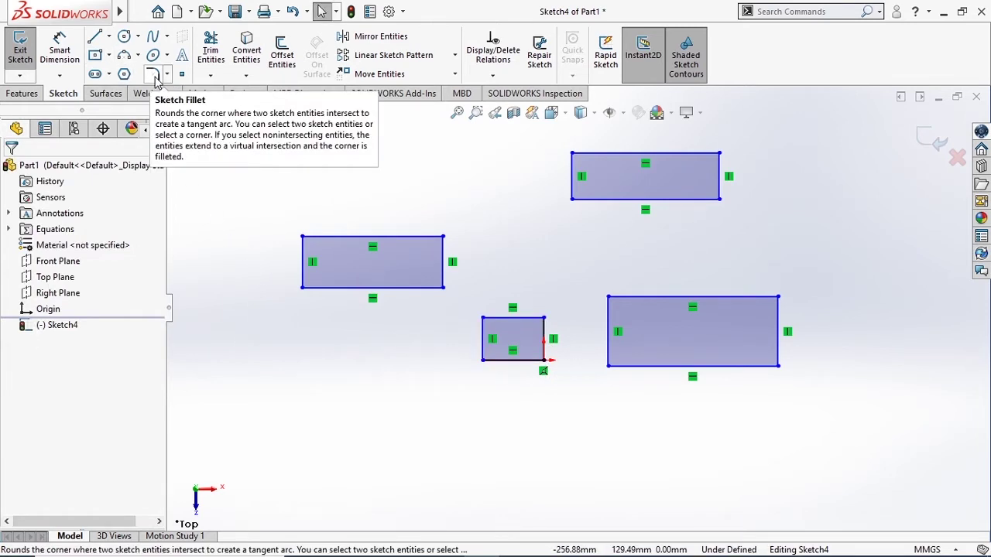
pyautogui.click(153, 75)
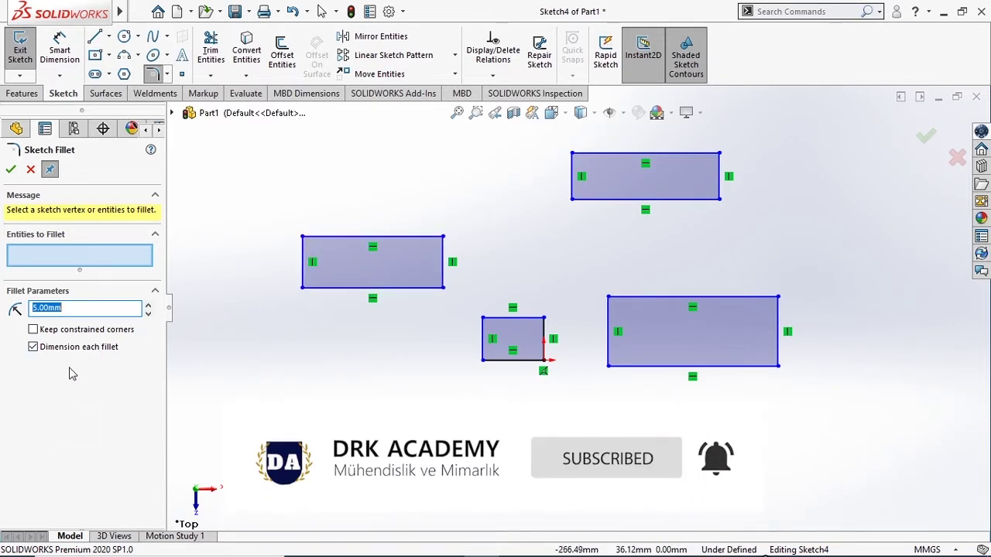
# Step: Untick Dimension each fillet, keep the radius at 5.00 mm, and pick a rectangle's top-left corner
pyautogui.click(32, 347)
pyautogui.scroll(-3, 332, 227)
pyautogui.scroll(-3, 393, 265)
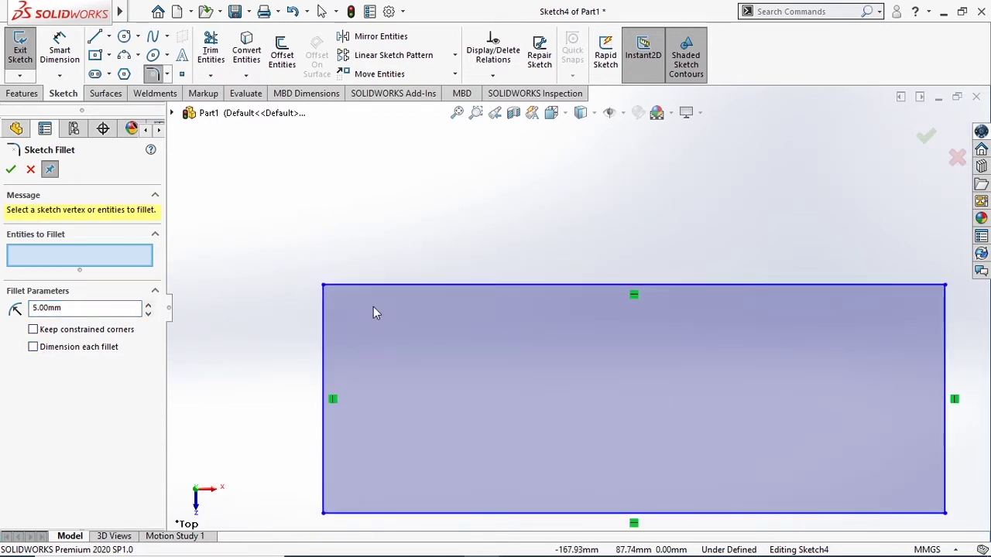
pyautogui.scroll(3, 364, 333)
pyautogui.scroll(-2, 411, 333)
pyautogui.scroll(3, 569, 315)
pyautogui.scroll(-1, 668, 334)
pyautogui.moveTo(70, 307); pyautogui.dragTo(2, 307)
pyautogui.click(90, 312)
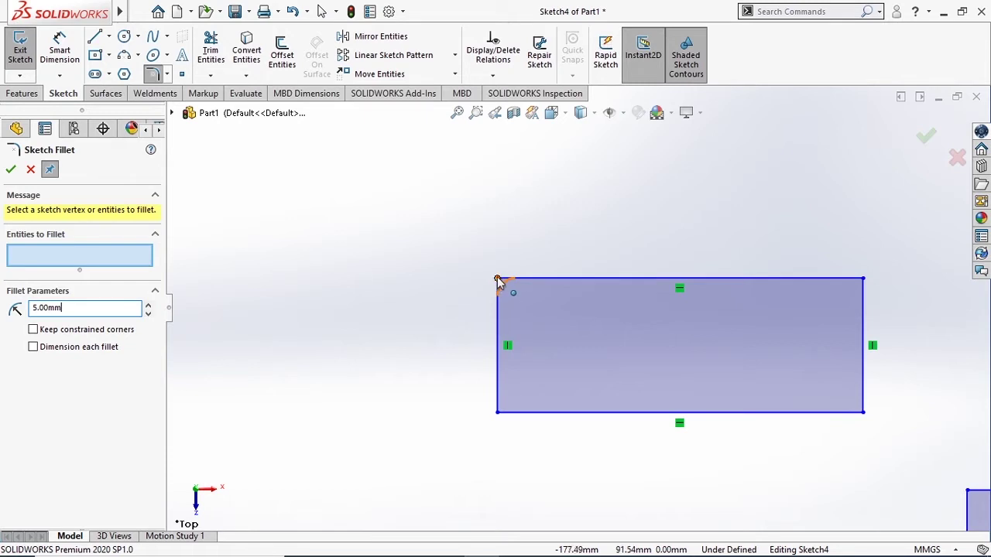
pyautogui.click(498, 280)
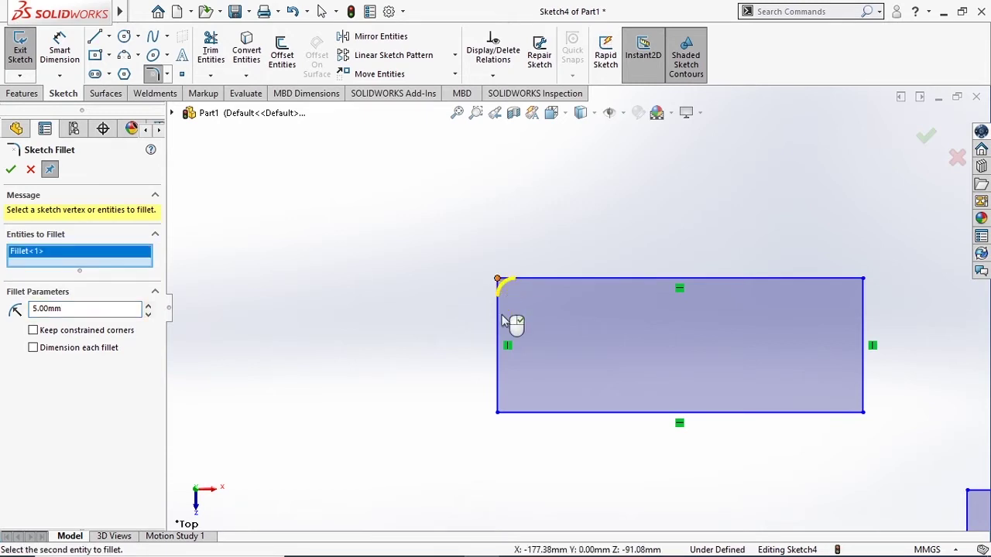
# Step: Apply the R5 fillet to the upper-left rectangle's top-left corner, then zoom out over the sketch
pyautogui.click(11, 169)
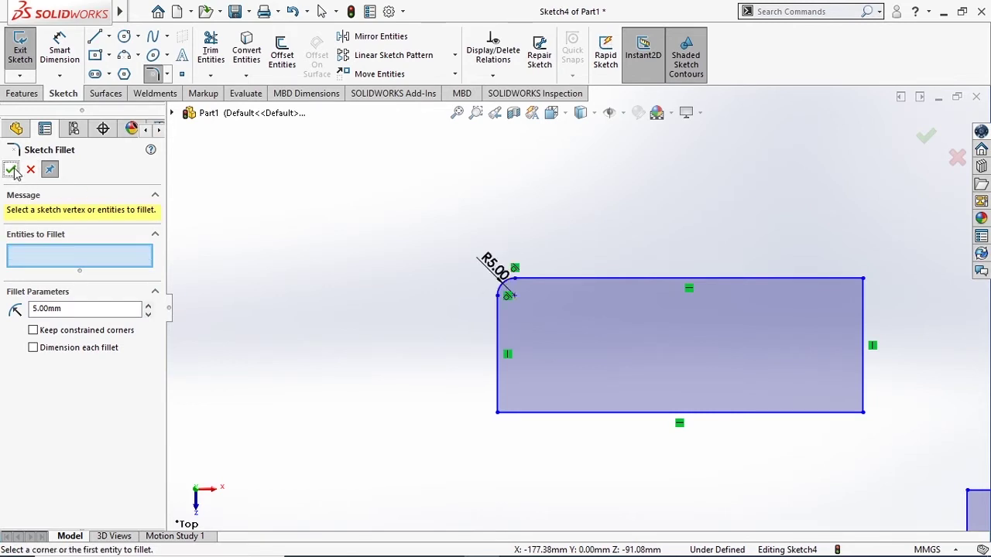
pyautogui.scroll(-2, 566, 295)
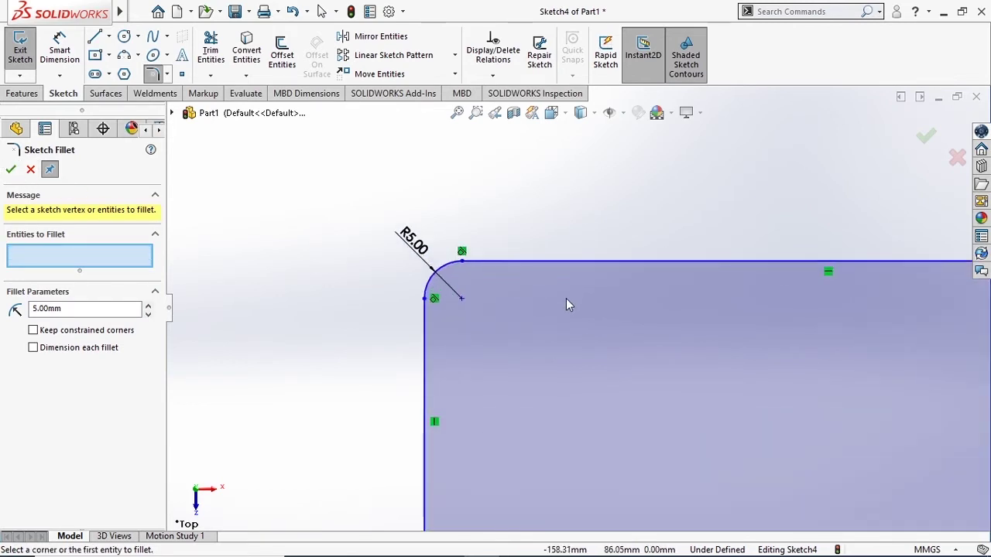
pyautogui.scroll(-2, 465, 283)
pyautogui.scroll(-1, 456, 267)
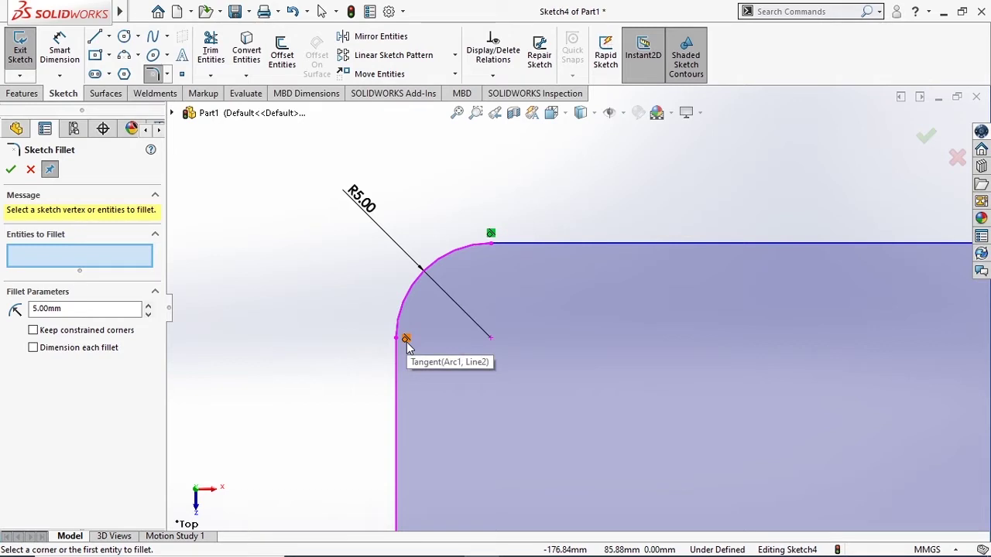
pyautogui.scroll(-1, 587, 316)
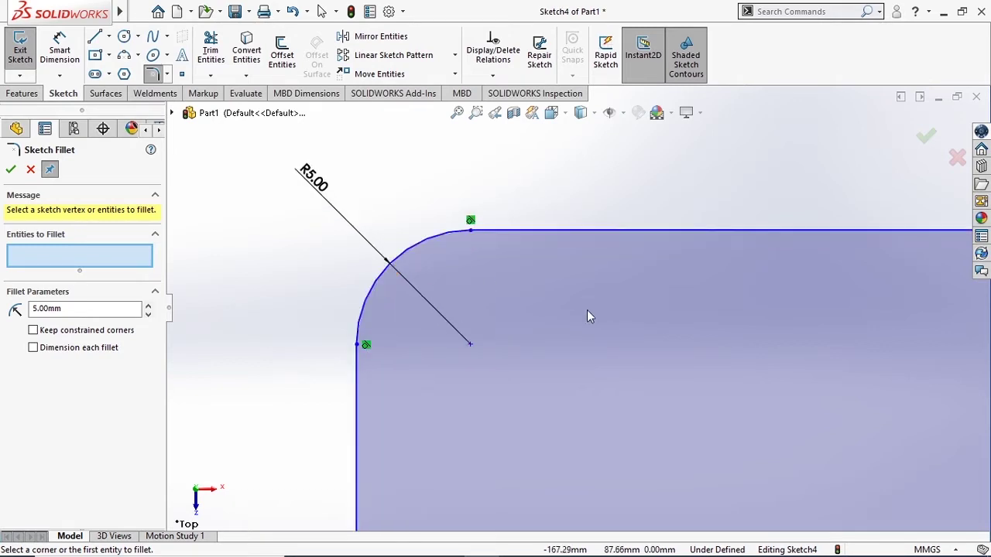
pyautogui.scroll(1, 648, 319)
pyautogui.scroll(2, 697, 346)
pyautogui.scroll(2, 742, 351)
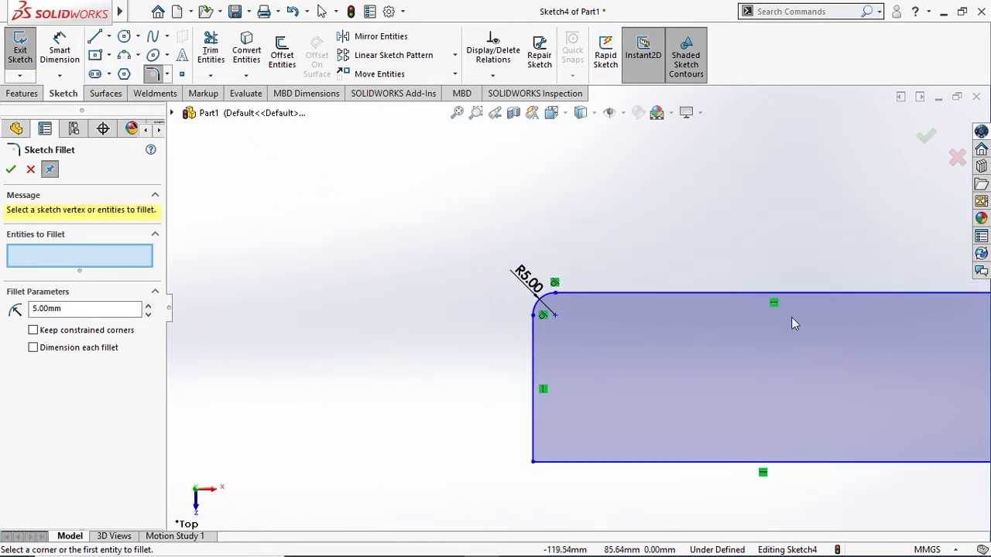
pyautogui.scroll(-1, 791, 317)
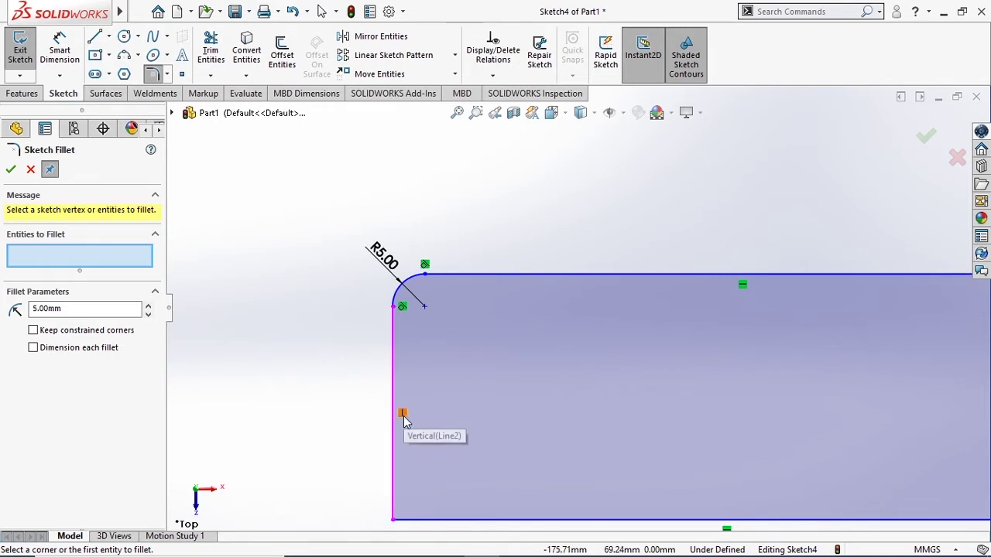
pyautogui.scroll(2, 503, 429)
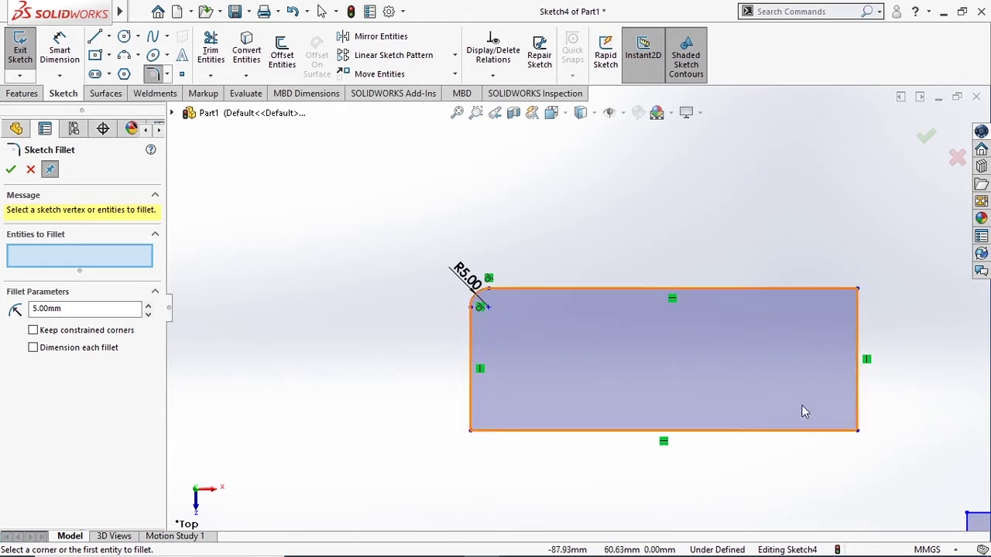
pyautogui.keyDown('ctrl'); pyautogui.moveTo(888, 497); pyautogui.dragTo(769, 446, button='middle'); pyautogui.keyUp('ctrl')
pyautogui.press('z')
pyautogui.press('z')
pyautogui.scroll(-3, 811, 465)
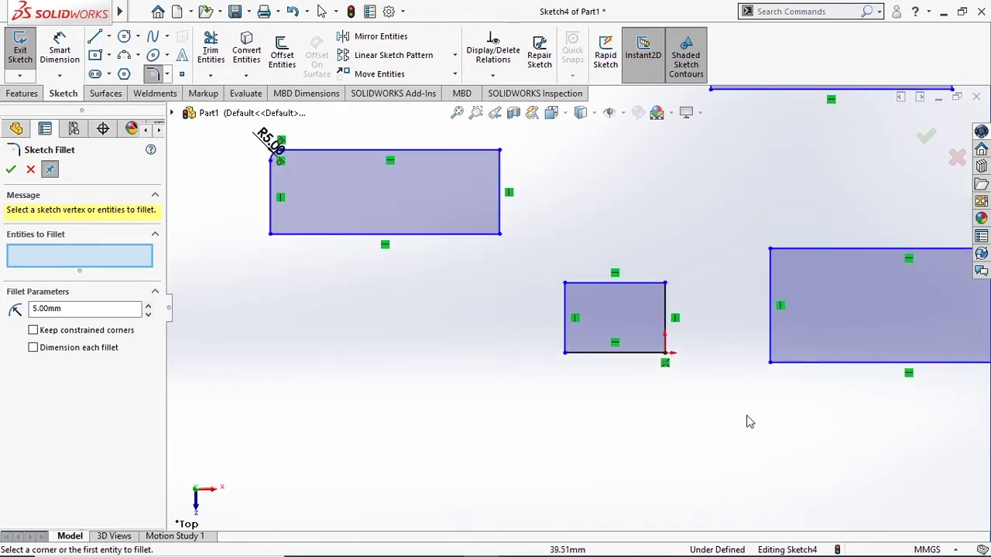
# Step: Fillet the rectangle's top-right corner at R5 by picking its top and right edges
pyautogui.scroll(-4, 725, 391)
pyautogui.scroll(-3, 666, 352)
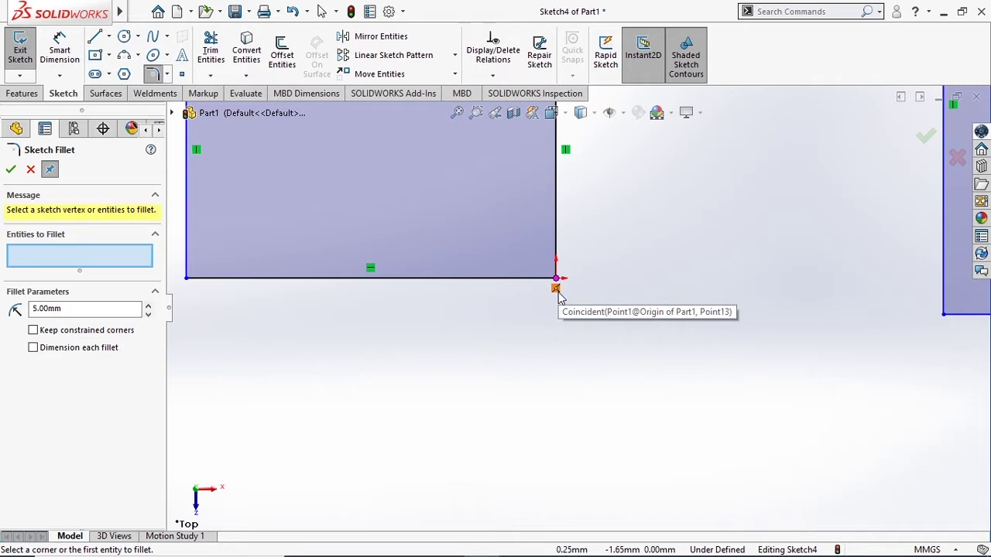
pyautogui.scroll(2, 564, 294)
pyautogui.scroll(2, 410, 224)
pyautogui.scroll(1, 410, 214)
pyautogui.scroll(-2, 531, 265)
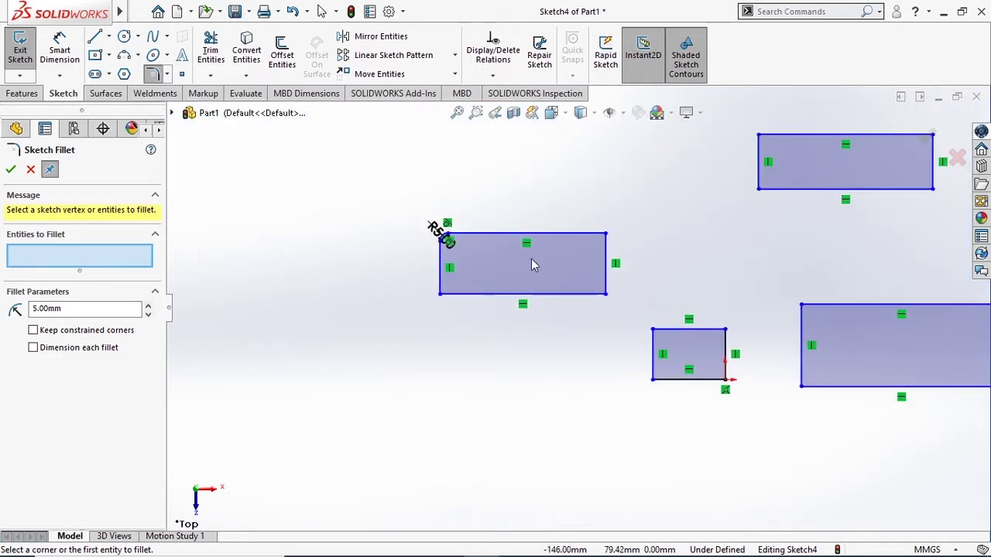
pyautogui.scroll(-3, 531, 265)
pyautogui.scroll(-2, 280, 232)
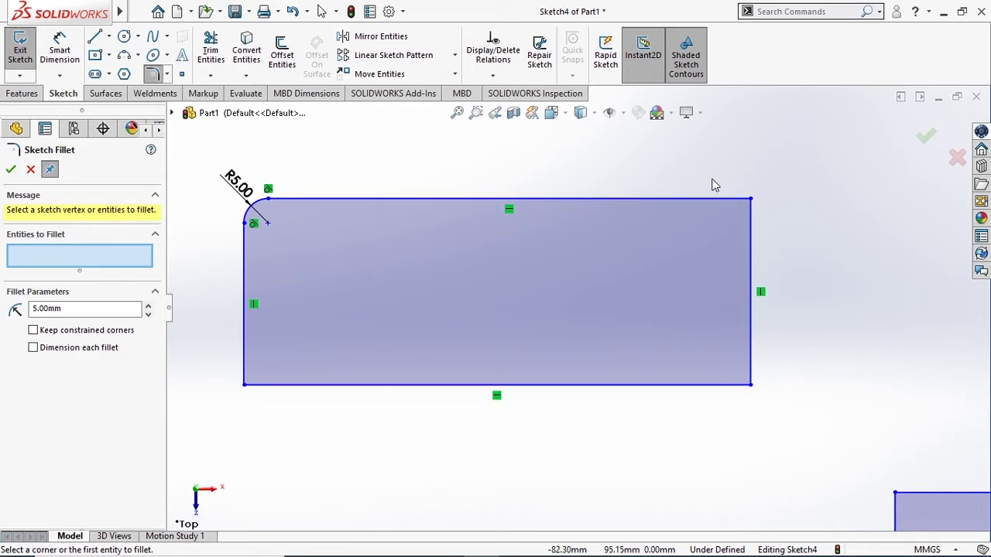
pyautogui.scroll(-2, 714, 174)
pyautogui.scroll(2, 735, 204)
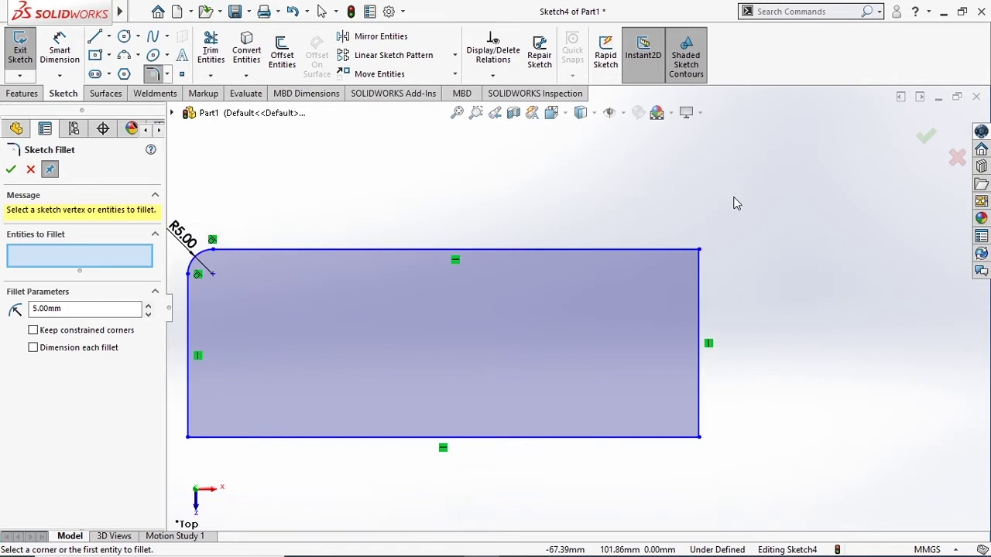
pyautogui.click(618, 250)
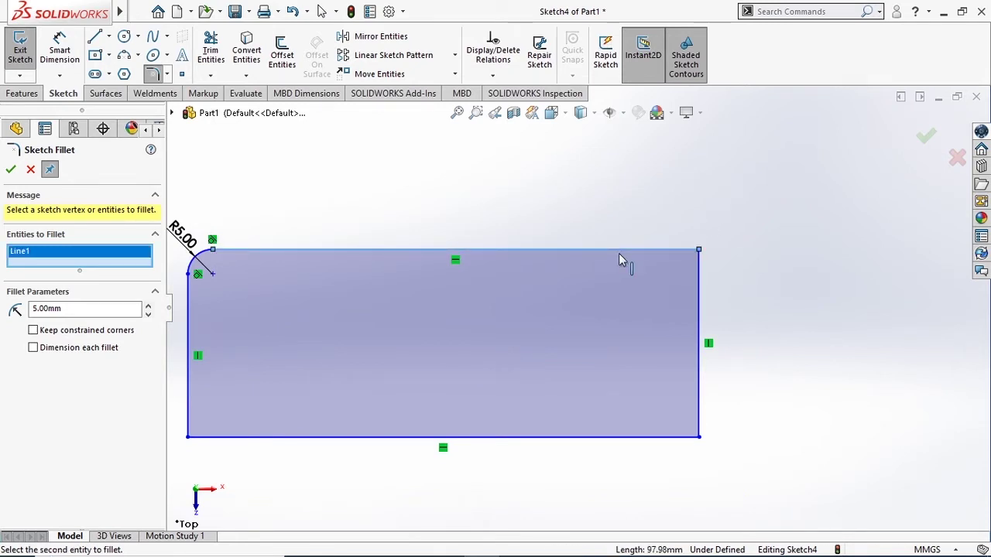
pyautogui.click(702, 294)
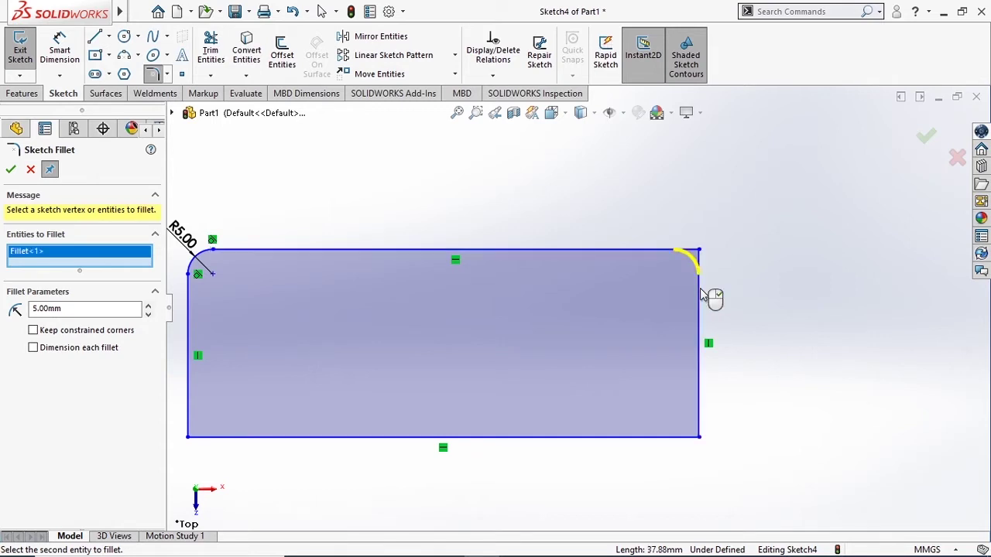
pyautogui.click(11, 169)
# Step: Fillet the bottom-left corner at R5 using the bottom and left edges
pyautogui.scroll(3, 477, 246)
pyautogui.scroll(-1, 484, 267)
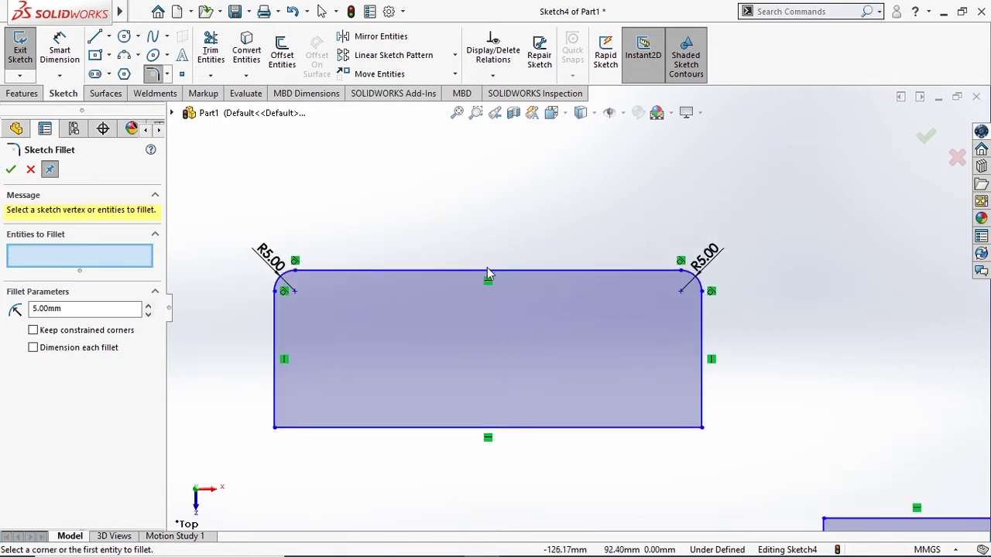
pyautogui.scroll(-1, 414, 305)
pyautogui.scroll(1, 544, 356)
pyautogui.scroll(-1, 576, 400)
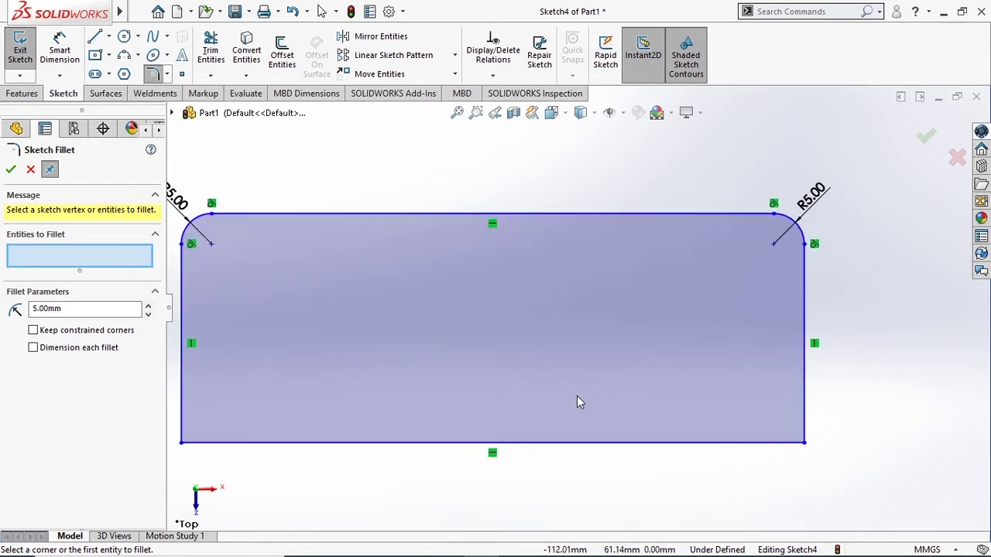
pyautogui.click(590, 444)
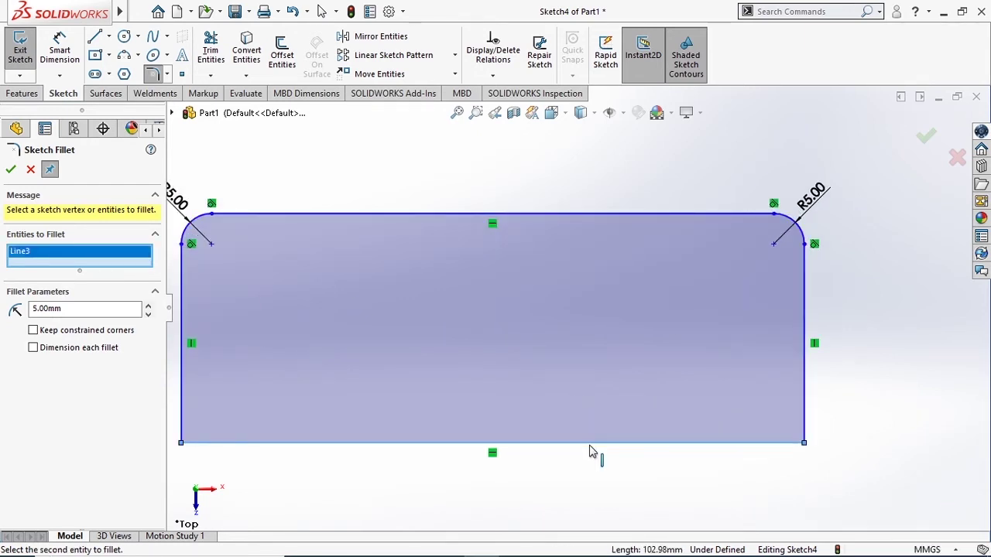
pyautogui.scroll(1, 590, 452)
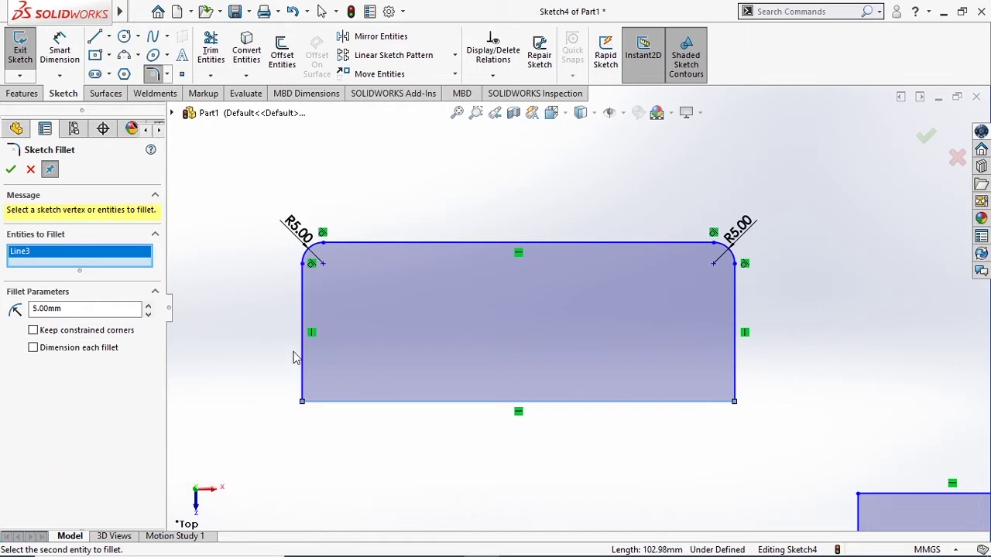
pyautogui.click(302, 353)
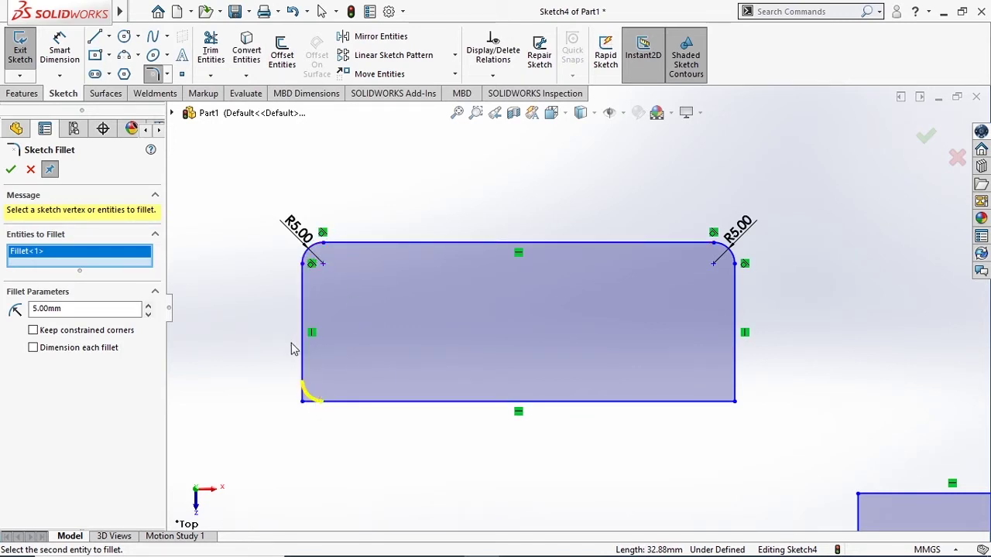
pyautogui.click(10, 170)
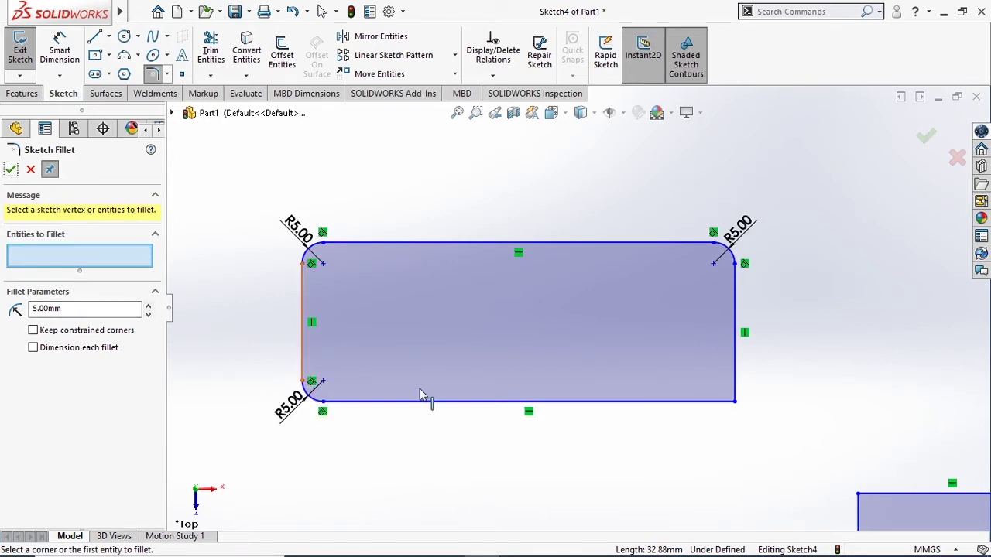
# Step: Zoom to the next rectangle, pick its top-left corner, and enlarge the Entities list
pyautogui.scroll(3, 836, 393)
pyautogui.scroll(-1, 856, 402)
pyautogui.scroll(4, 857, 403)
pyautogui.scroll(1, 805, 385)
pyautogui.scroll(1, 813, 260)
pyautogui.scroll(-3, 802, 225)
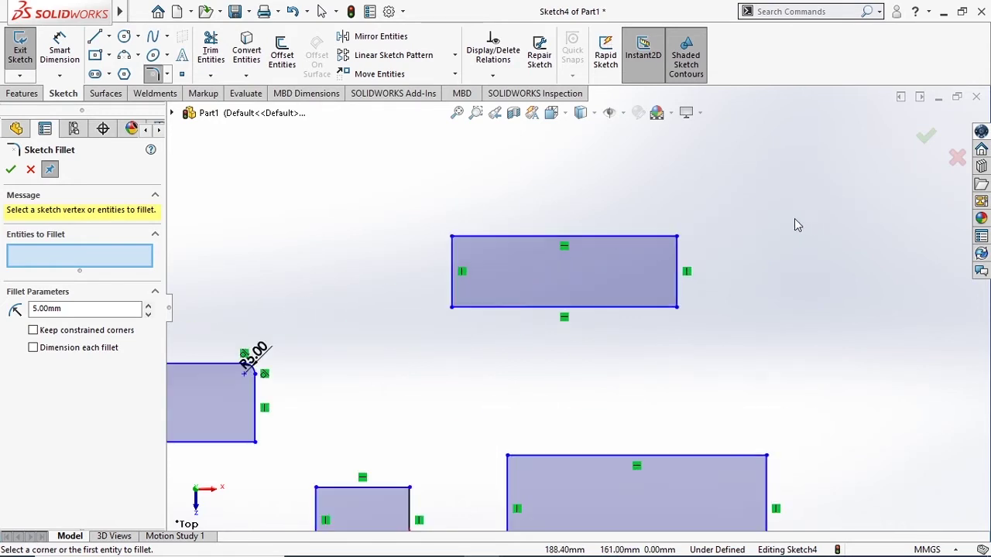
pyautogui.scroll(-2, 633, 253)
pyautogui.scroll(-2, 506, 235)
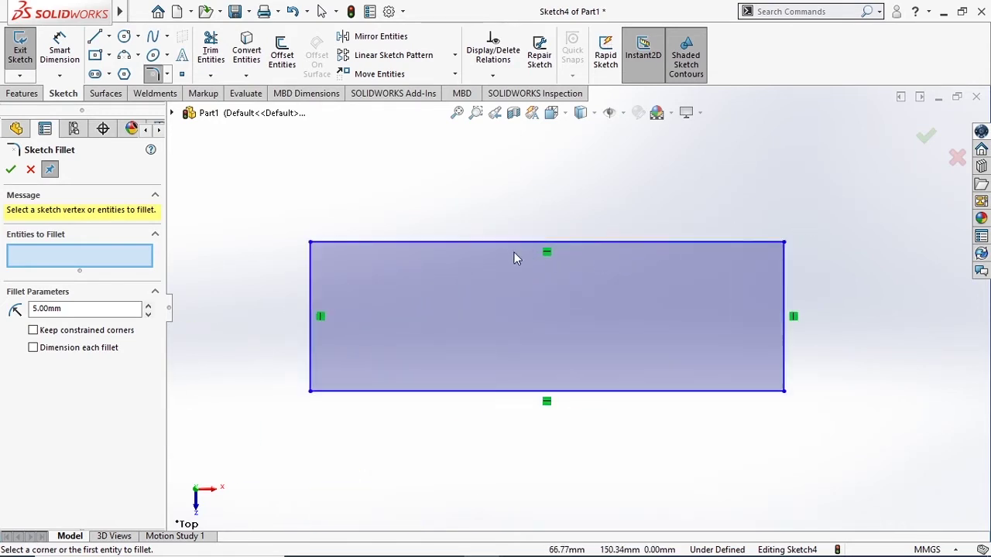
pyautogui.scroll(2, 518, 257)
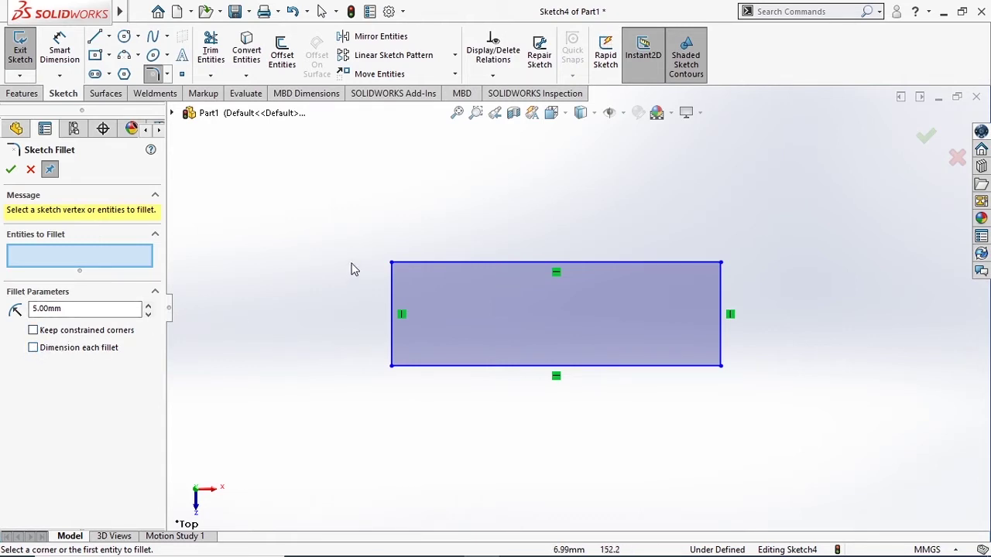
pyautogui.click(392, 264)
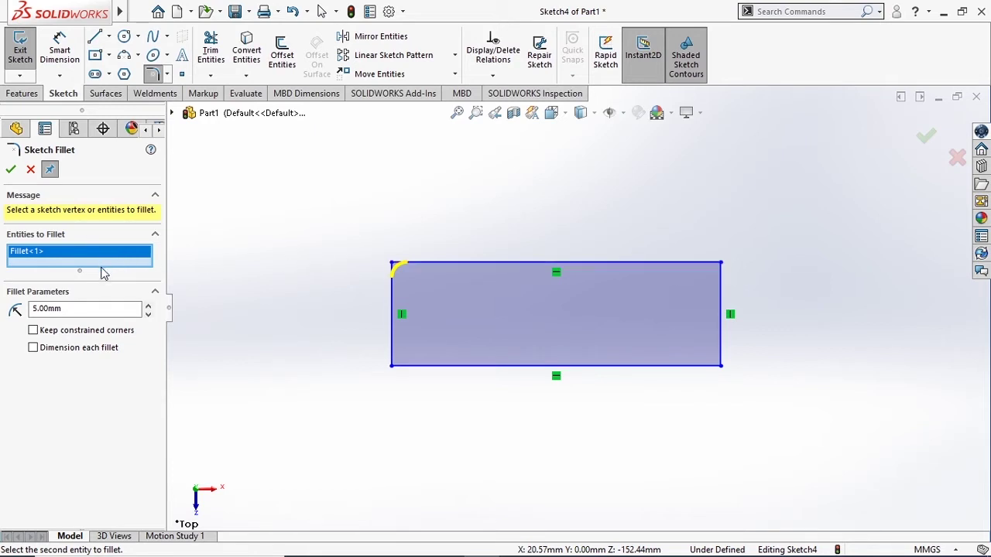
pyautogui.moveTo(100, 269); pyautogui.dragTo(109, 336)
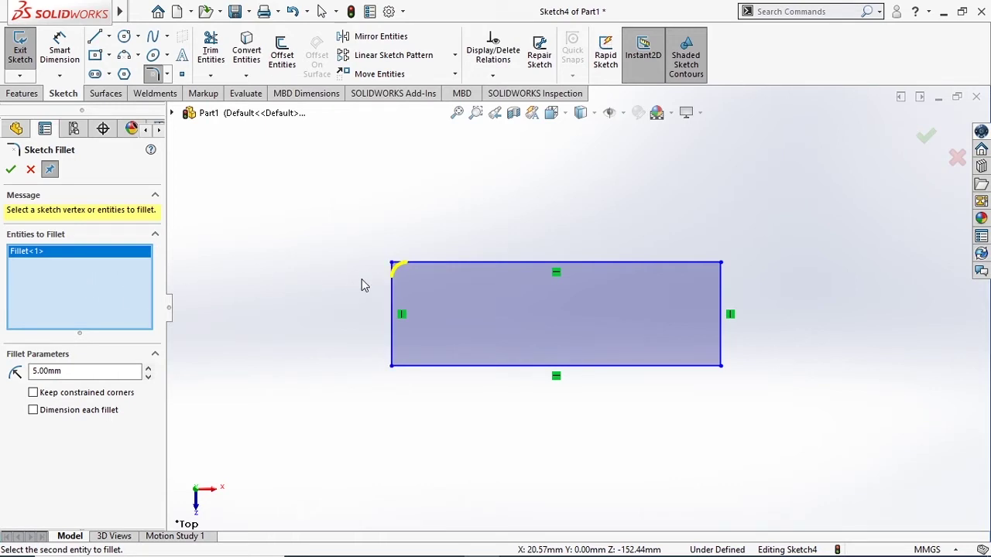
# Step: Add the bottom-left, top-right and bottom-right corners and apply R5 fillets to all four
pyautogui.click(393, 367)
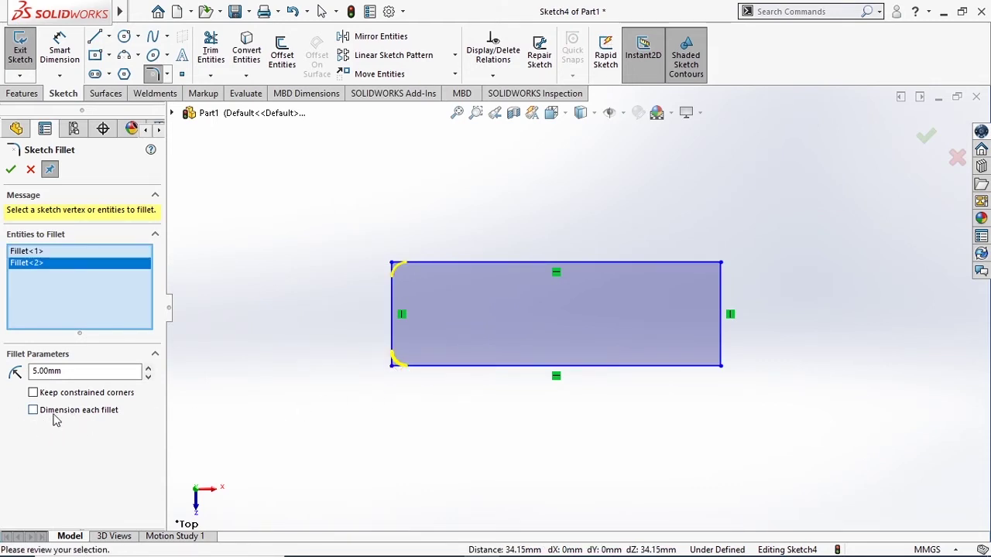
pyautogui.click(722, 286)
pyautogui.click(724, 369)
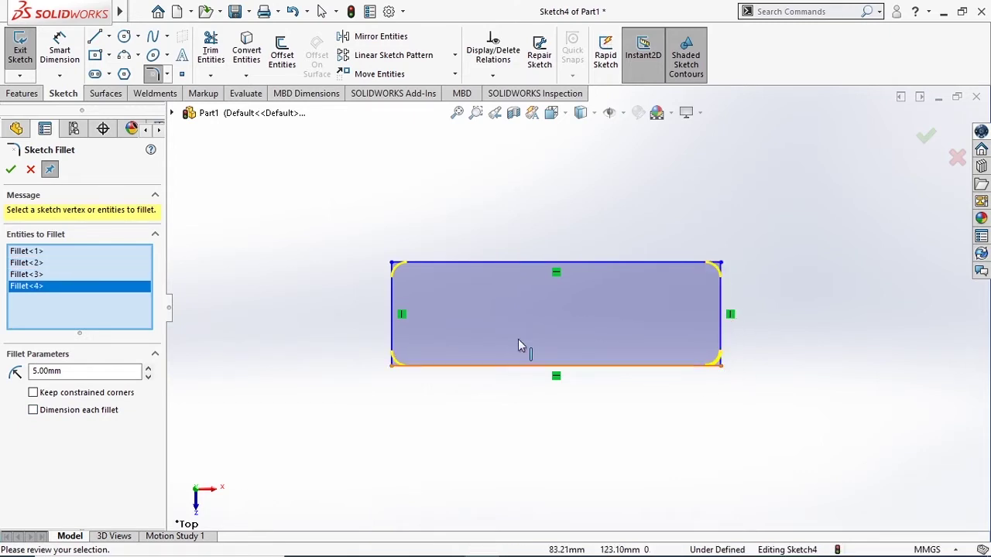
pyautogui.click(10, 170)
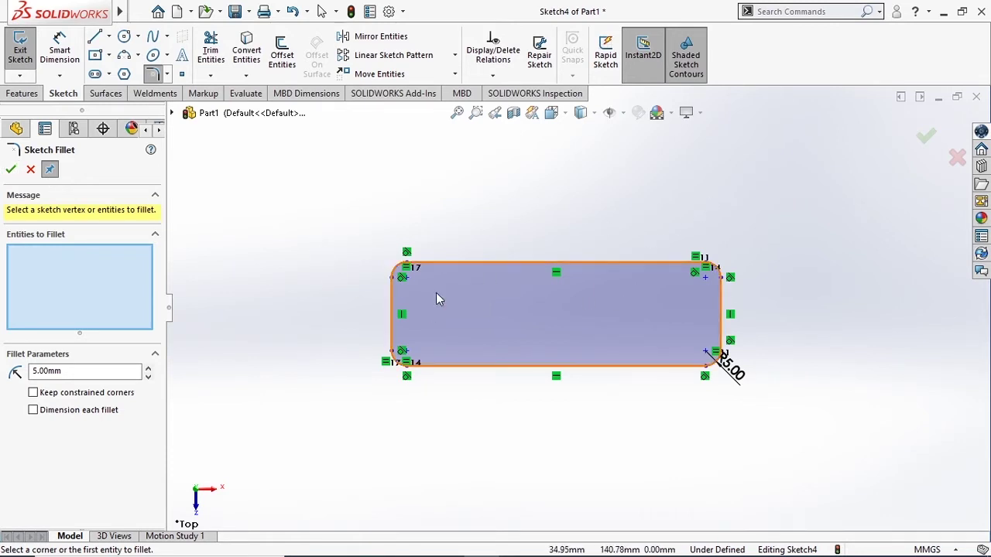
# Step: Zoom out from the rounded rectangle to bring the next plain rectangle into view
pyautogui.scroll(-1, 387, 271)
pyautogui.scroll(-1, 329, 237)
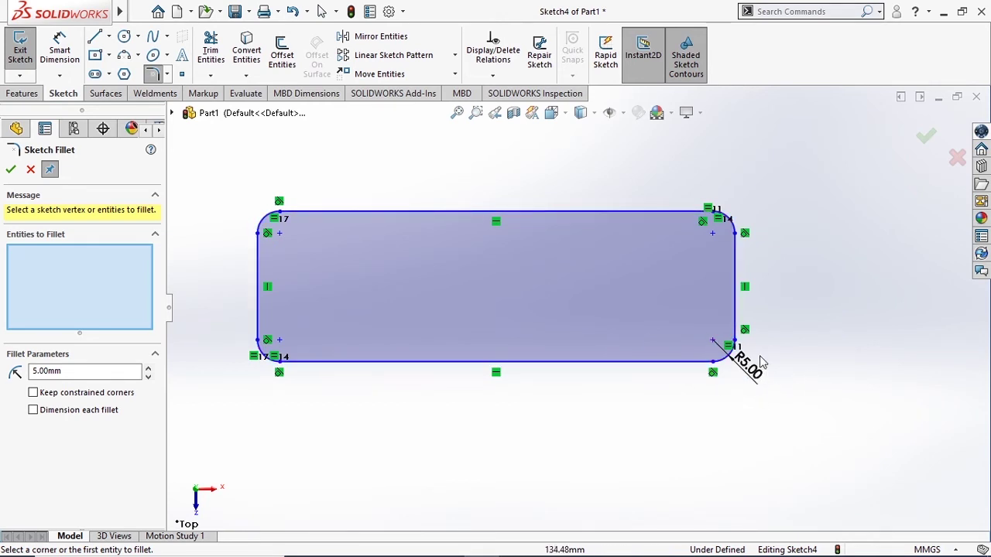
pyautogui.press('z')
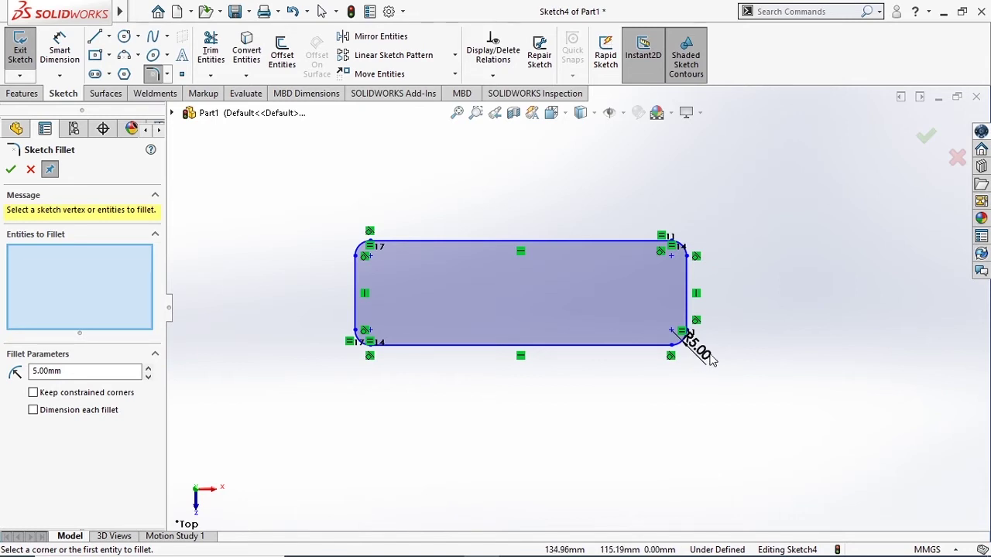
pyautogui.press('z')
pyautogui.press('z')
pyautogui.scroll(-3, 597, 411)
pyautogui.scroll(-2, 516, 354)
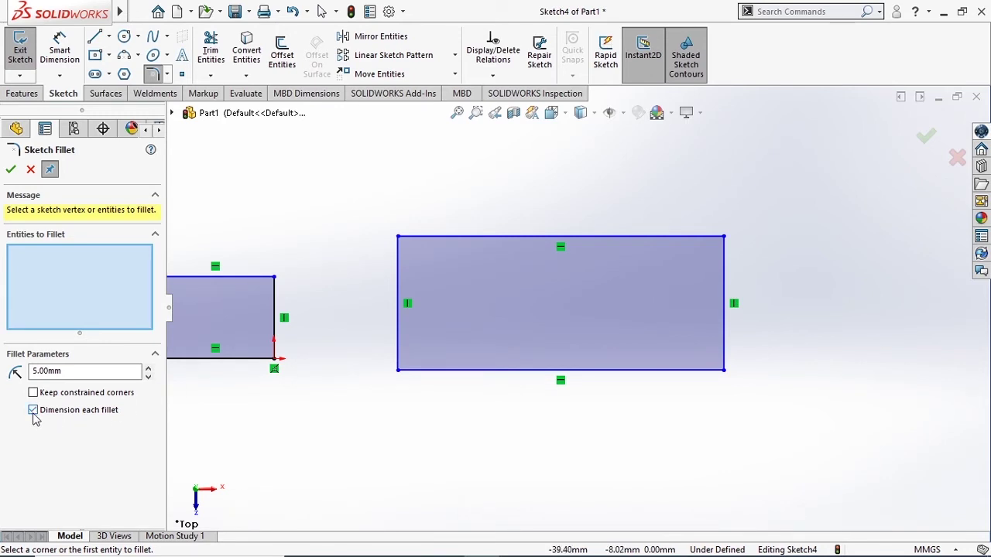
pyautogui.click(399, 239)
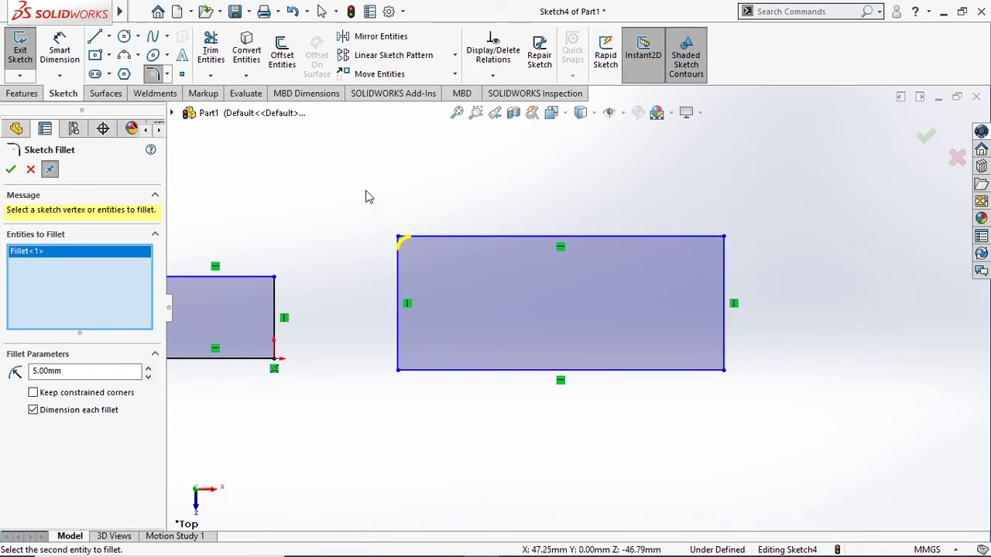
pyautogui.moveTo(366, 191); pyautogui.dragTo(800, 413)
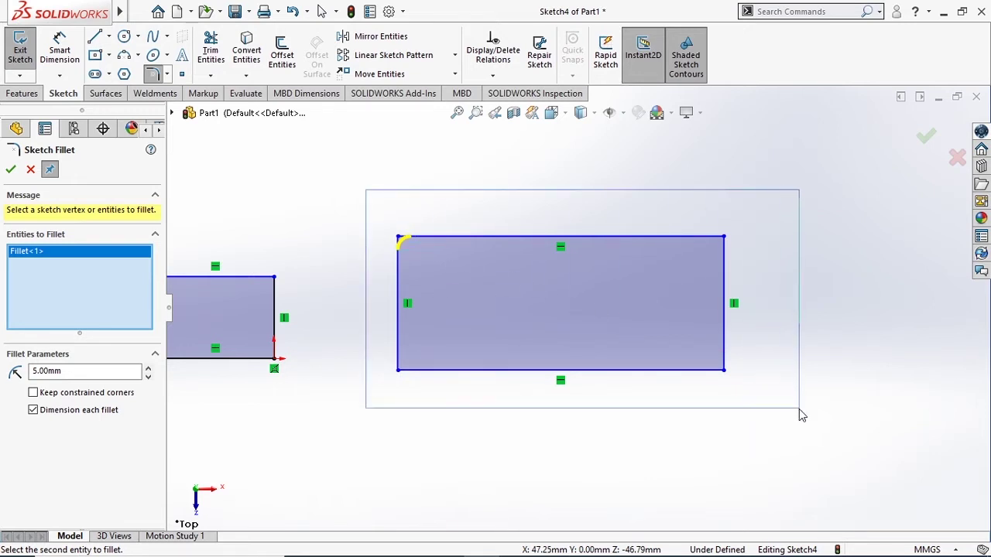
pyautogui.moveTo(801, 415); pyautogui.dragTo(800, 420)
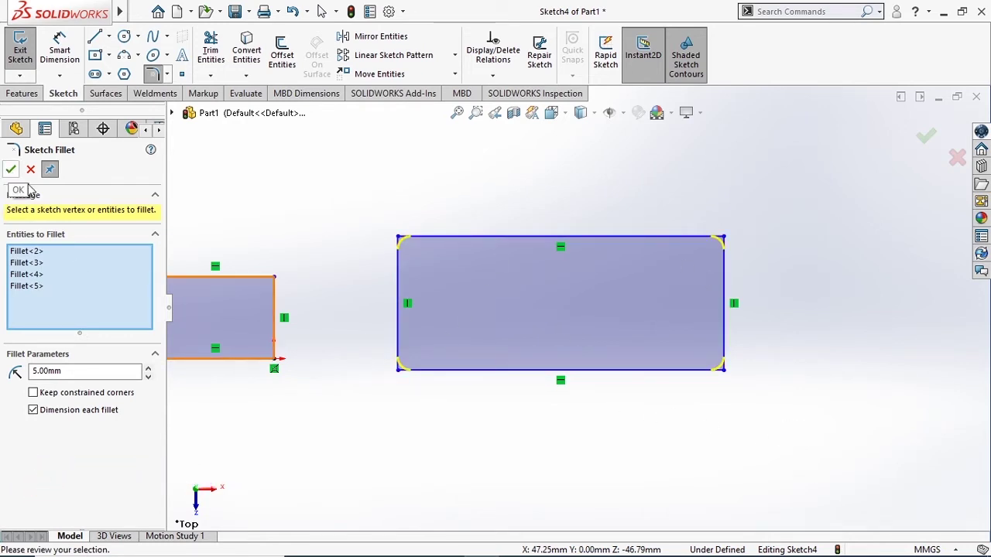
pyautogui.click(37, 264)
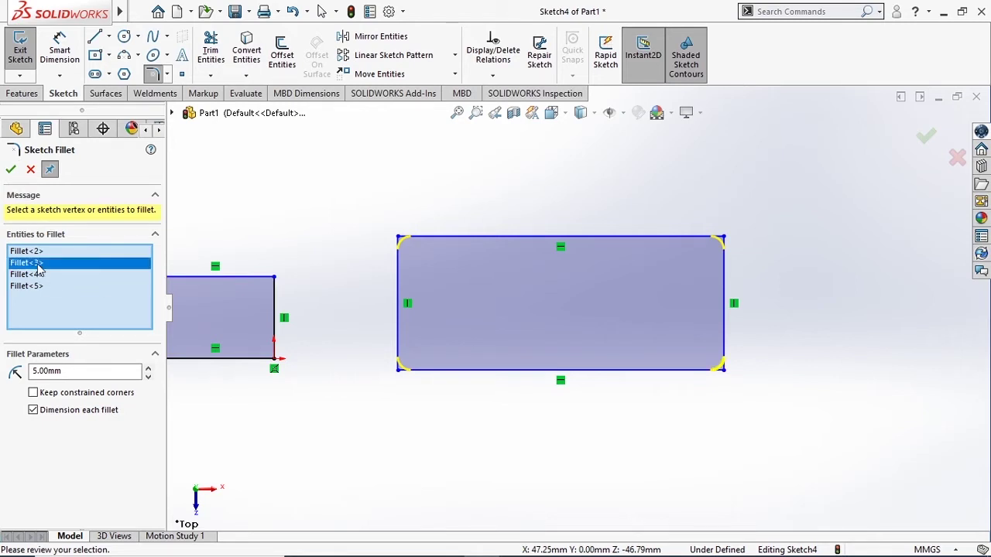
pyautogui.rightClick(38, 266)
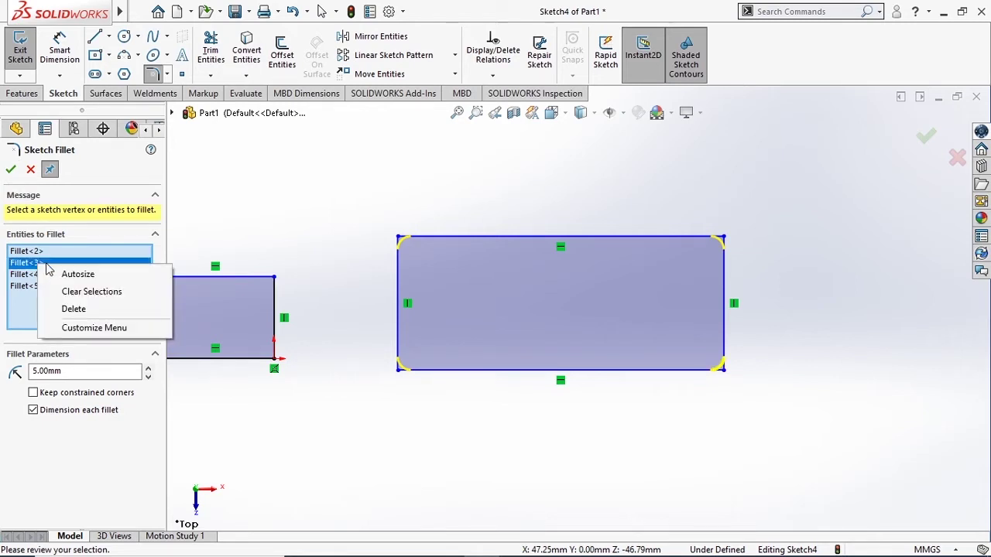
pyautogui.click(114, 299)
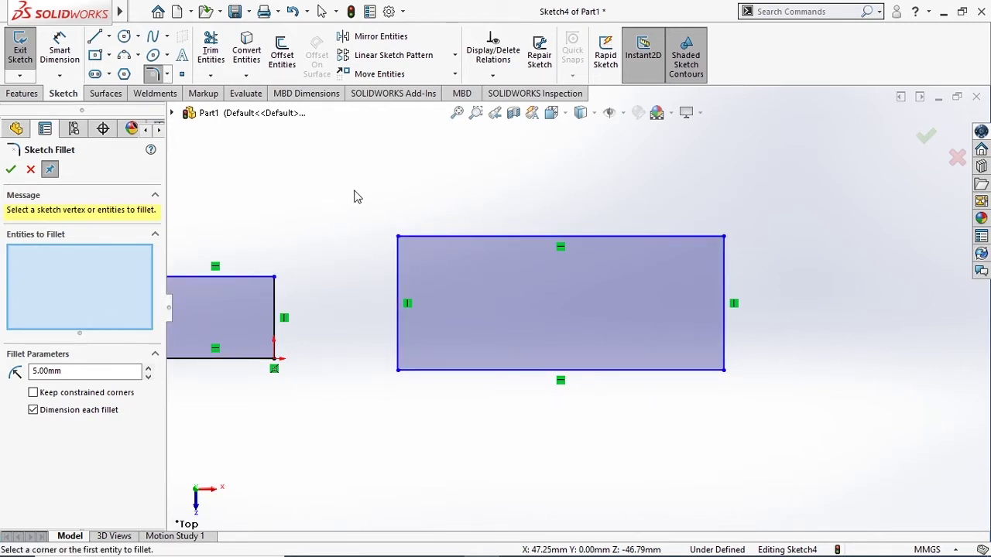
# Step: Box-select the right rectangle's corners, then clear the picked corners from the fillet list
pyautogui.moveTo(367, 184); pyautogui.dragTo(765, 409)
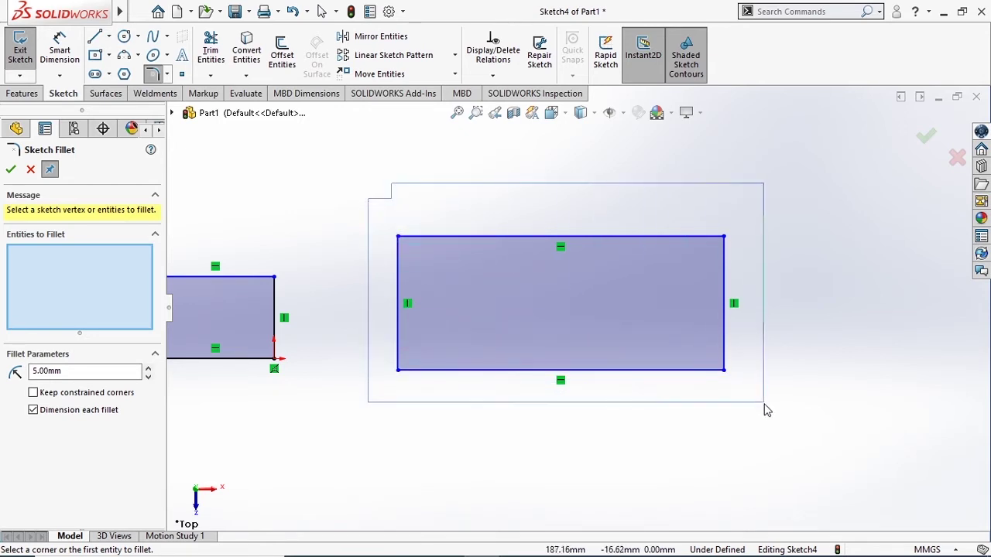
pyautogui.moveTo(764, 409); pyautogui.dragTo(434, 227)
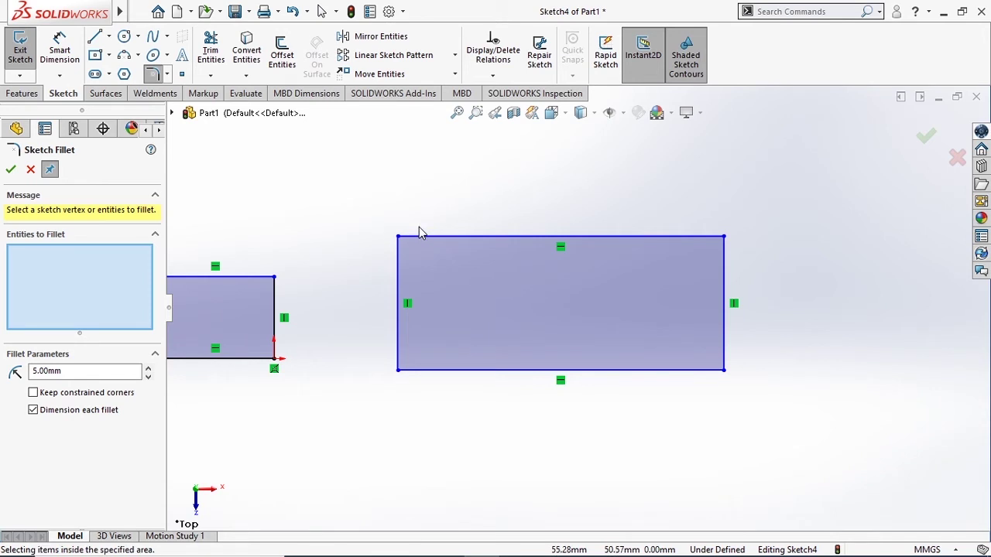
pyautogui.moveTo(375, 192)
pyautogui.mouseDown()
pyautogui.moveTo(756, 438)
pyautogui.moveTo(808, 443)
pyautogui.mouseUp()
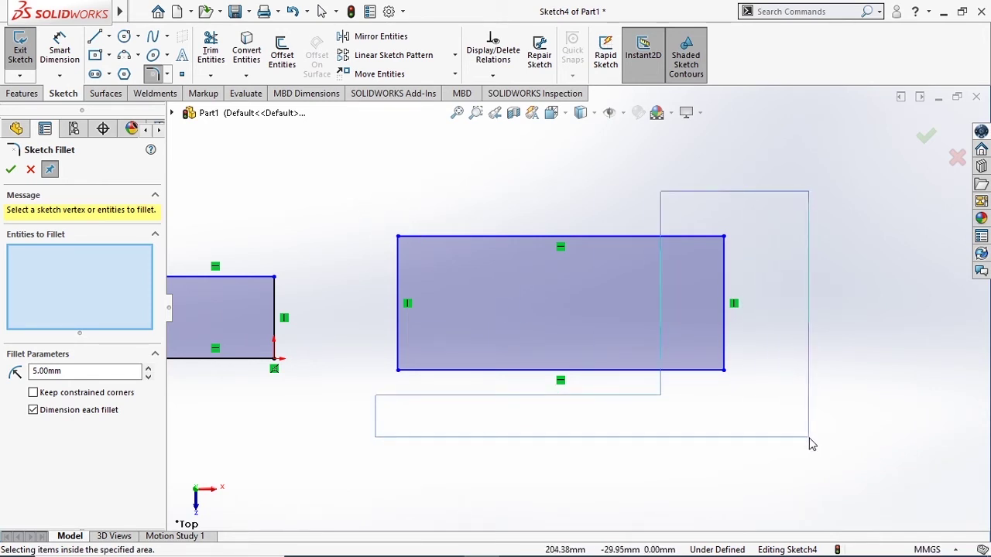
pyautogui.moveTo(808, 444)
pyautogui.mouseDown()
pyautogui.moveTo(754, 415)
pyautogui.moveTo(726, 373)
pyautogui.moveTo(734, 304)
pyautogui.moveTo(723, 232)
pyautogui.moveTo(723, 374)
pyautogui.moveTo(730, 237)
pyautogui.moveTo(865, 462)
pyautogui.moveTo(803, 462)
pyautogui.moveTo(834, 455)
pyautogui.mouseUp()
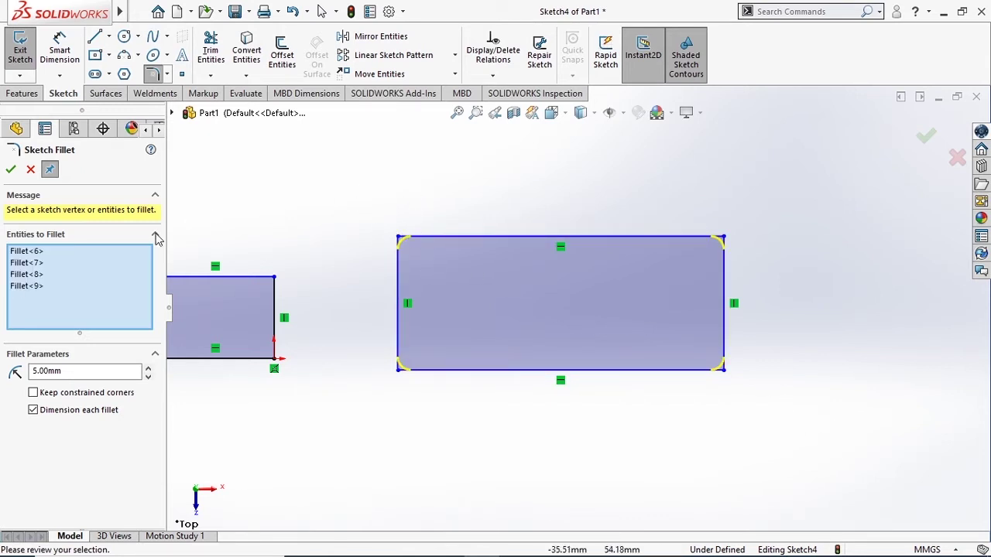
pyautogui.rightClick(57, 260)
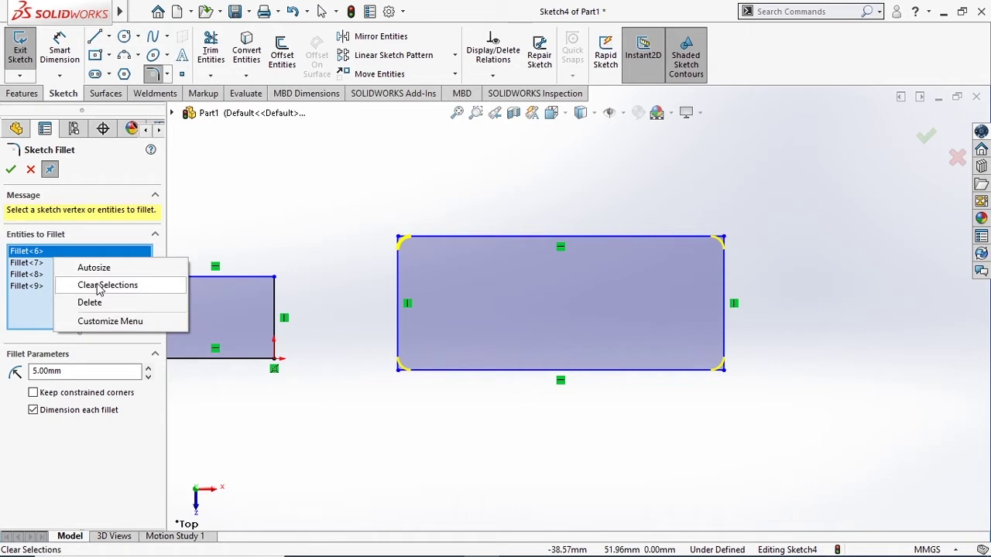
pyautogui.click(99, 286)
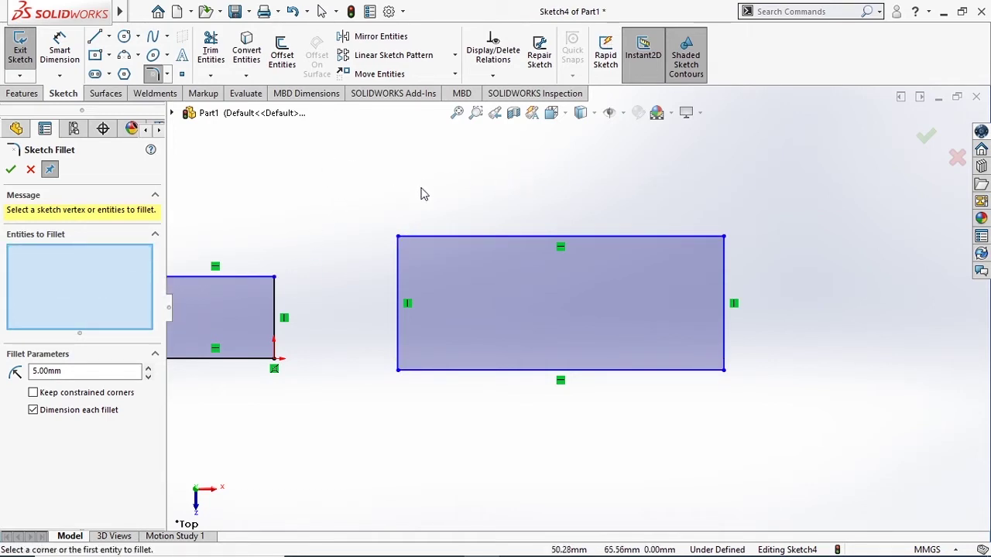
# Step: Box-select the right rectangle again so its four corners preview 5.00 mm fillets
pyautogui.moveTo(343, 183); pyautogui.dragTo(826, 453)
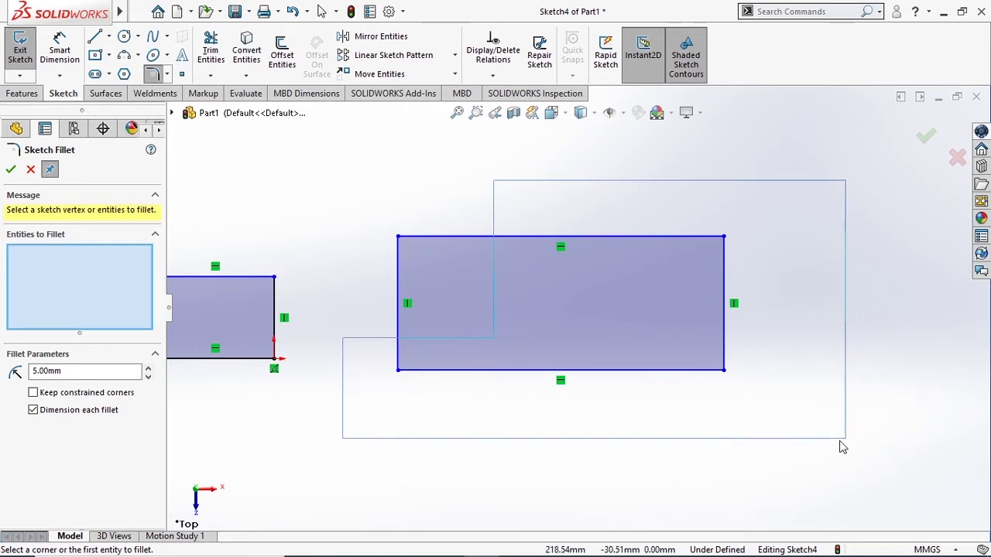
pyautogui.moveTo(827, 452); pyautogui.dragTo(830, 453)
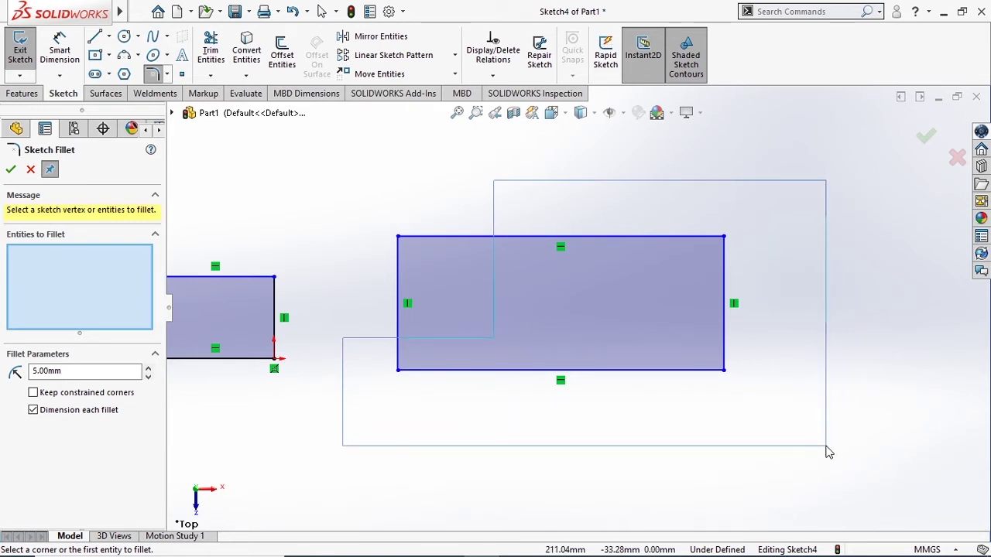
pyautogui.moveTo(829, 453); pyautogui.dragTo(826, 465)
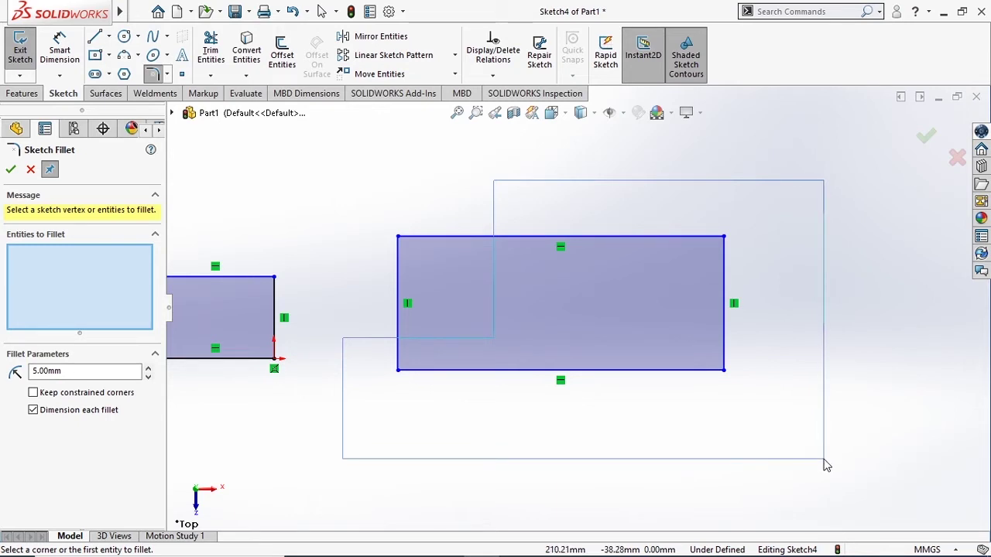
pyautogui.moveTo(826, 465); pyautogui.dragTo(828, 467)
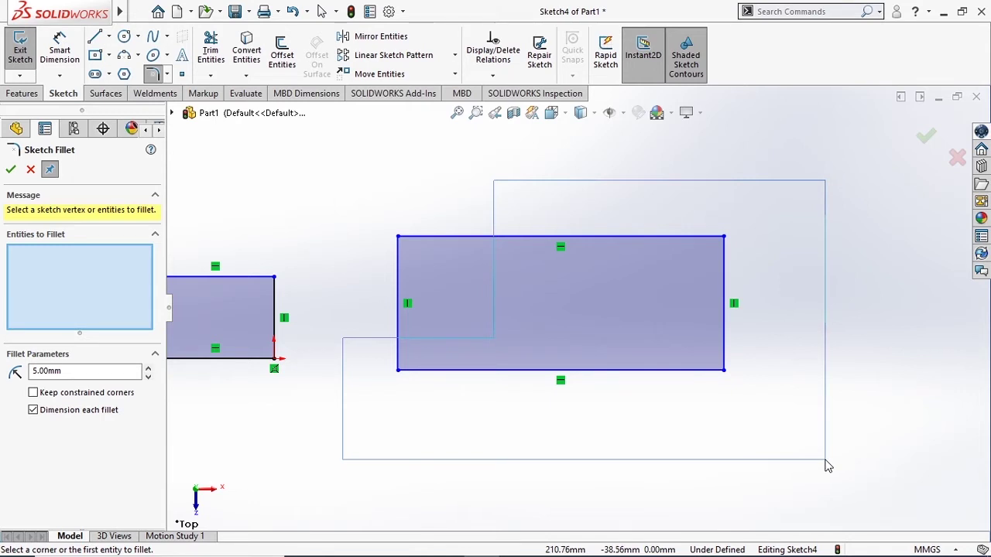
pyautogui.moveTo(826, 462)
pyautogui.mouseDown()
pyautogui.moveTo(732, 457)
pyautogui.moveTo(806, 456)
pyautogui.mouseUp()
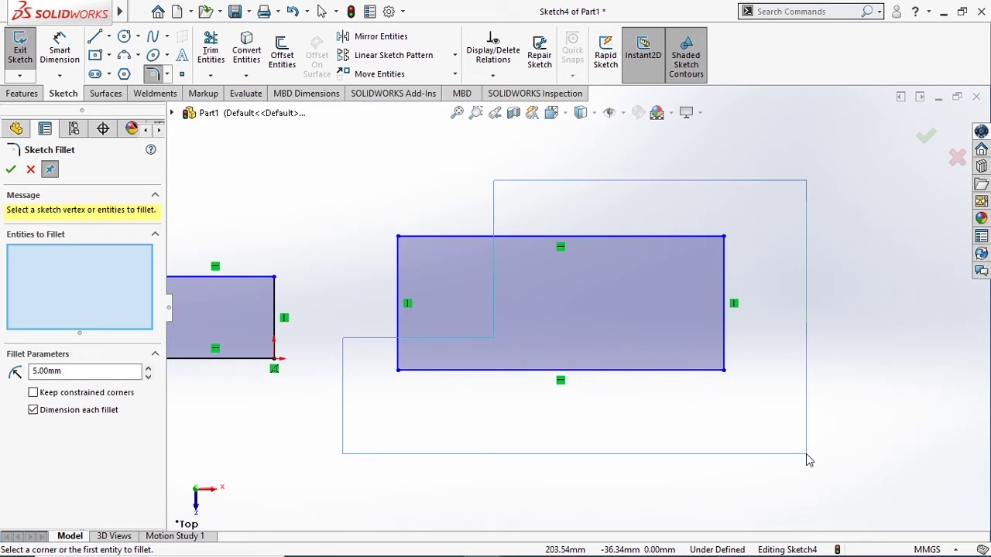
pyautogui.moveTo(806, 455); pyautogui.dragTo(772, 428)
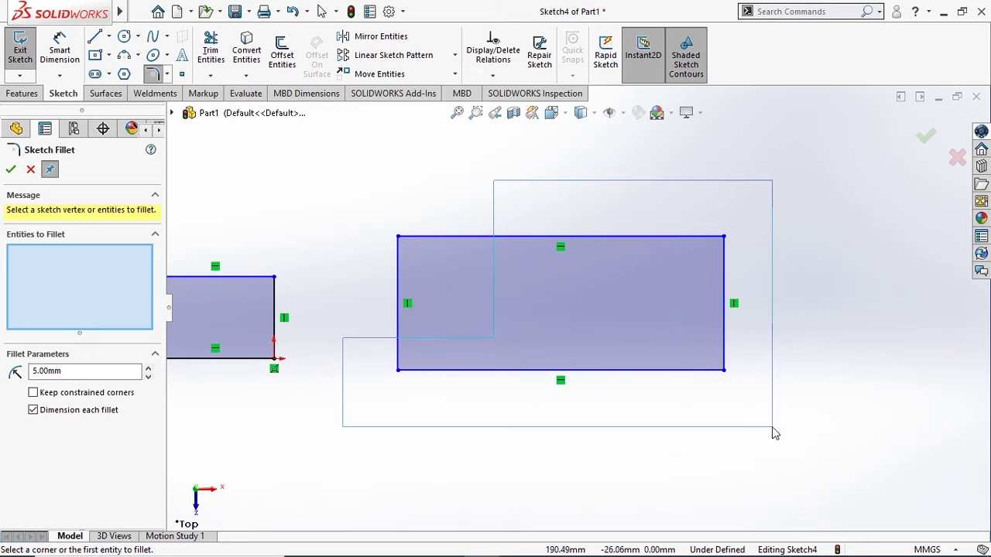
pyautogui.moveTo(774, 434); pyautogui.dragTo(777, 433)
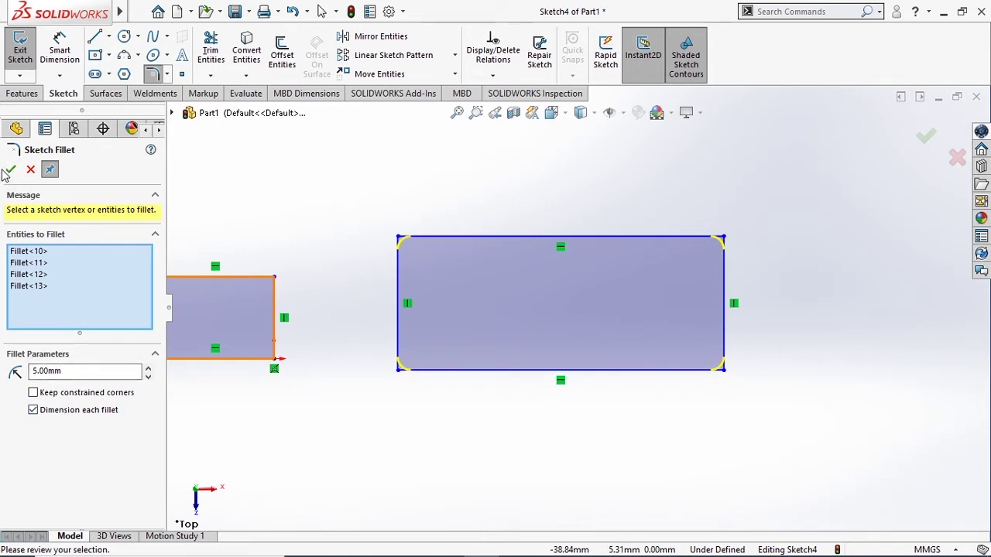
# Step: Apply the 5 mm fillets to all four corners, close the fillet tool, and exit the sketch
pyautogui.click(10, 169)
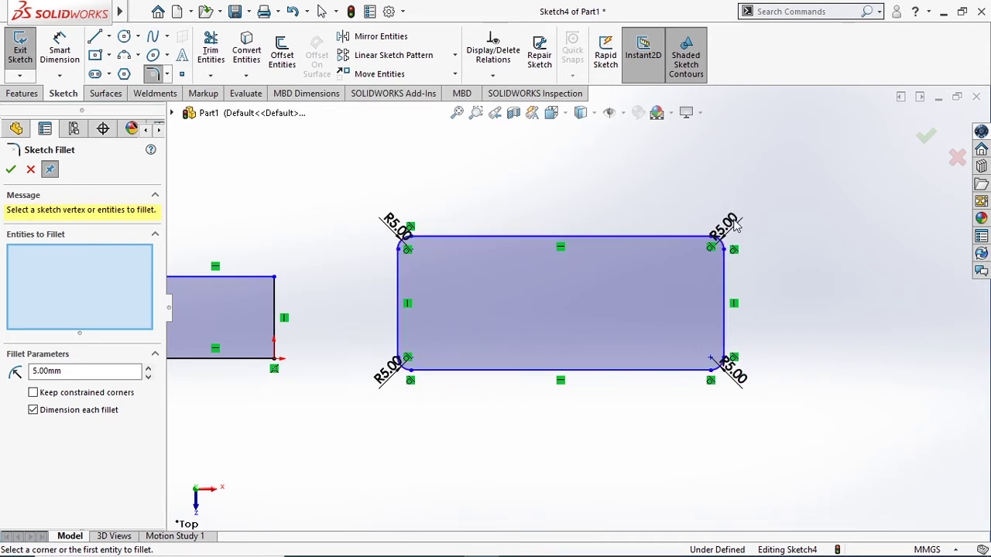
pyautogui.click(955, 158)
pyautogui.click(957, 161)
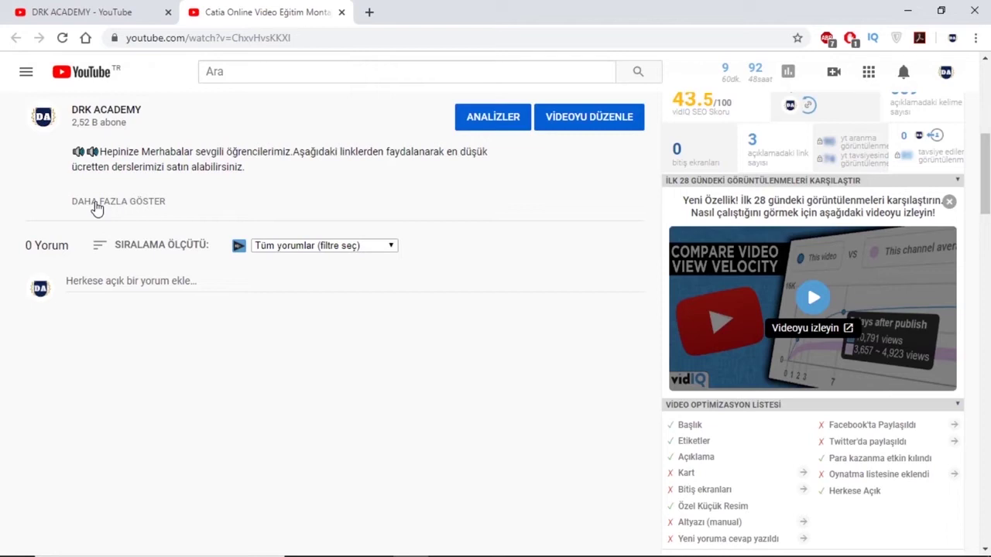
# Step: Expand the YouTube video description, then discard the changes to the old sketch
pyautogui.click(96, 207)
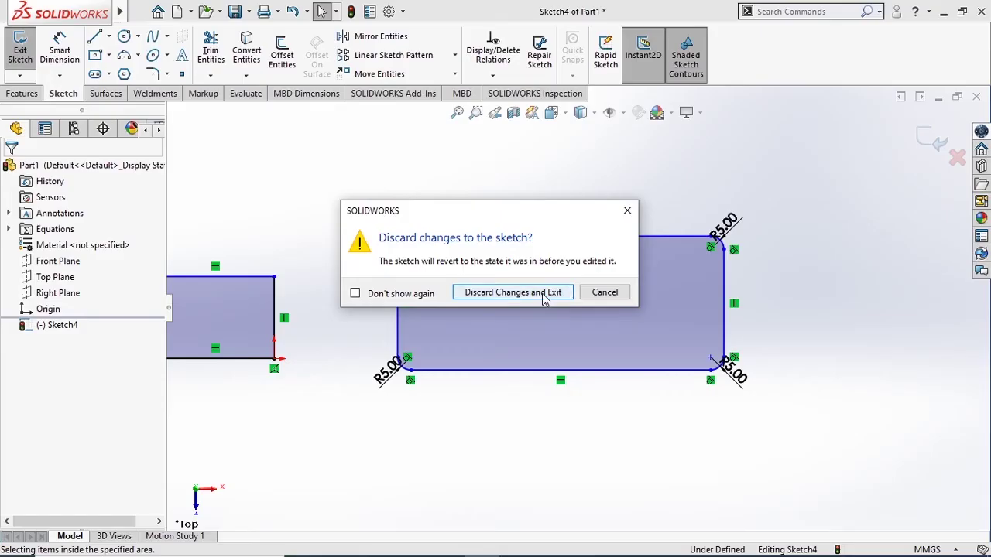
pyautogui.click(544, 292)
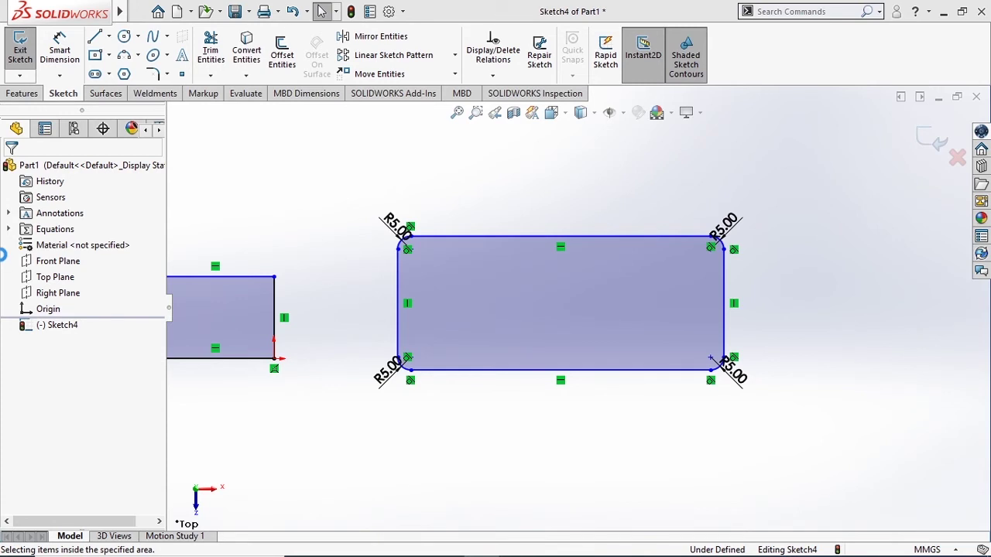
# Step: Start a new sketch on the Top Plane
pyautogui.click(65, 281)
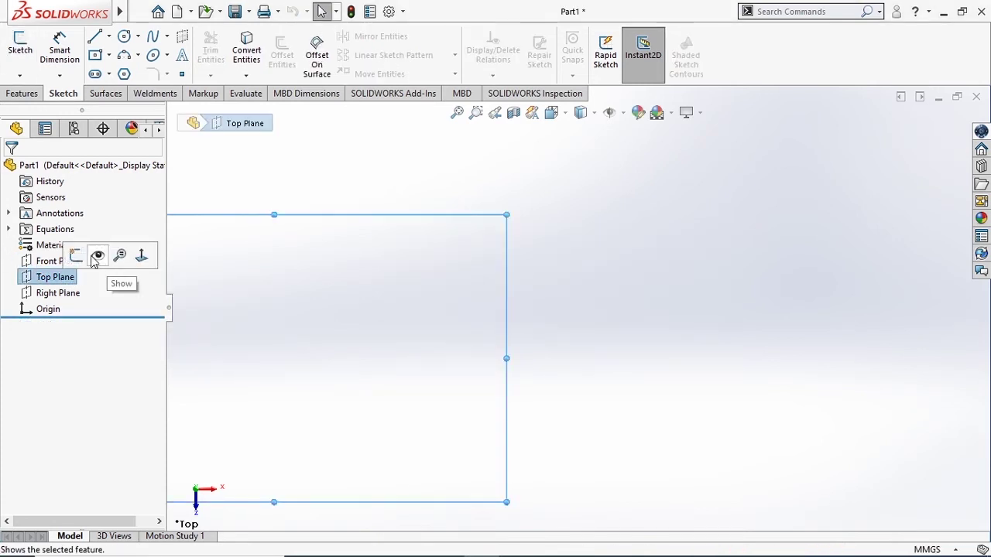
pyautogui.click(76, 255)
pyautogui.scroll(-4, 472, 352)
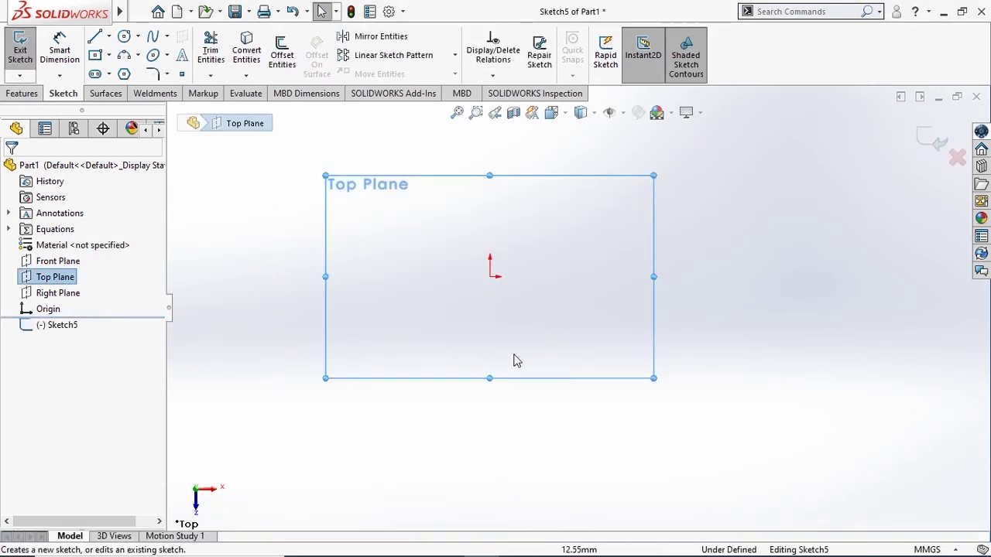
pyautogui.scroll(3, 542, 348)
# Step: Draw four separate corner rectangles, the third starting at the origin, then exit the rectangle tool
pyautogui.moveTo(676, 197); pyautogui.dragTo(682, 254, button='right')
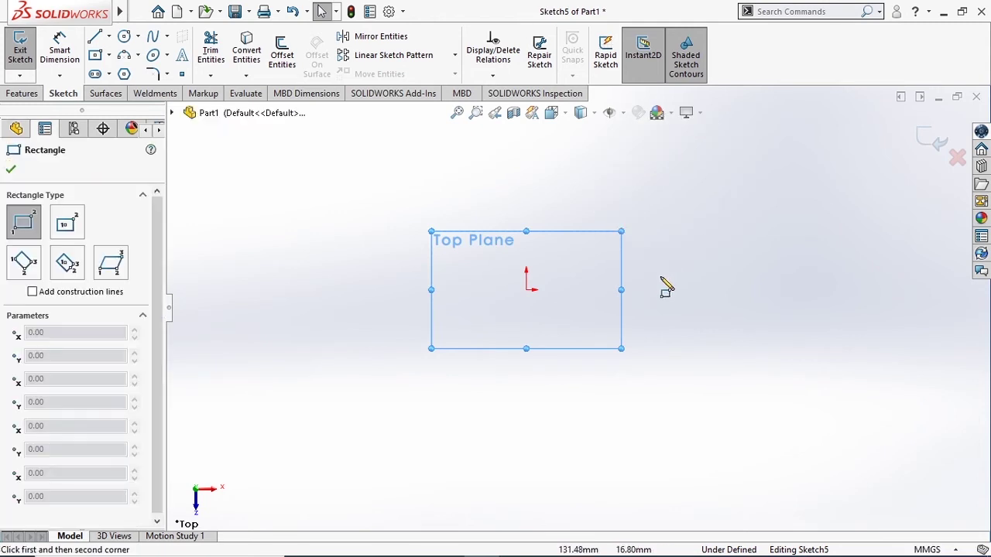
pyautogui.click(278, 197)
pyautogui.click(410, 240)
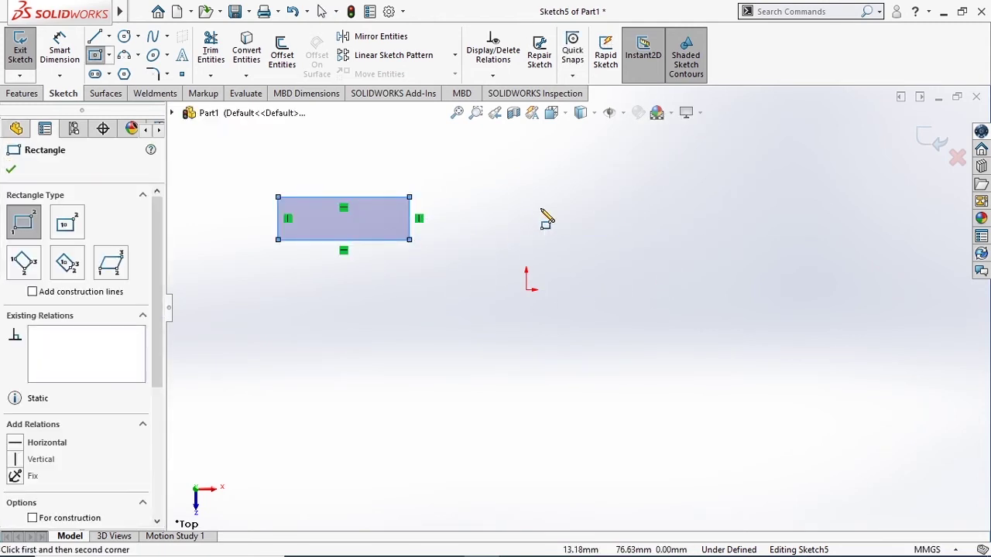
pyautogui.click(539, 206)
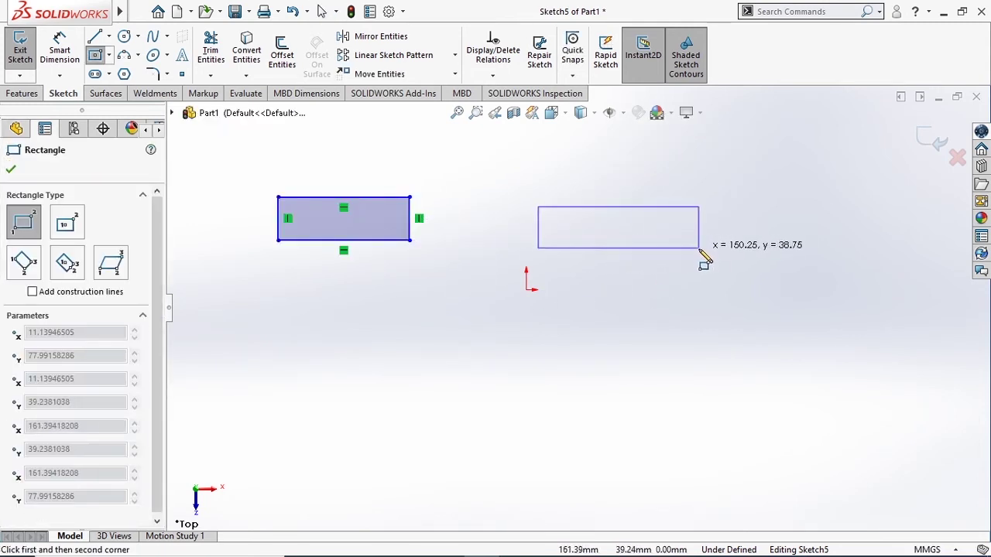
pyautogui.click(699, 250)
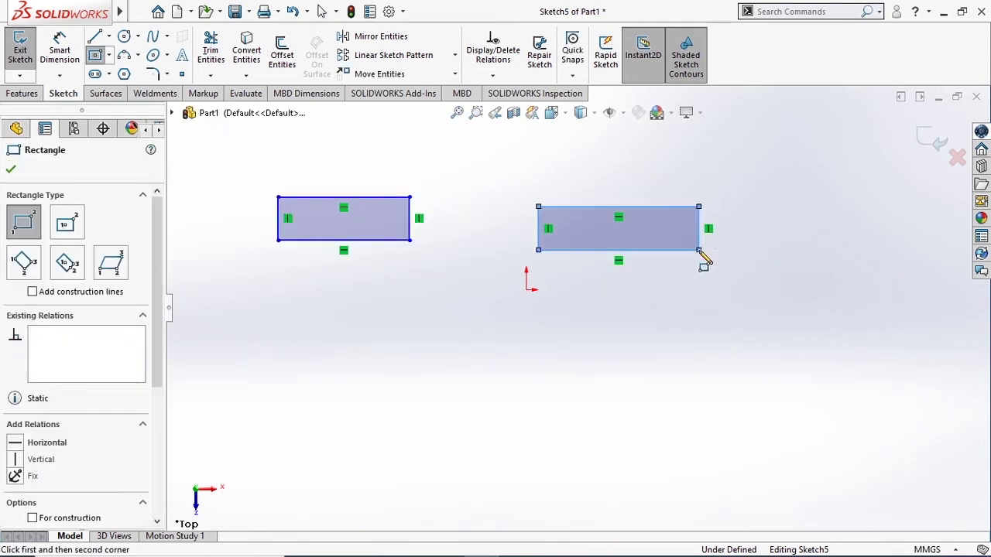
pyautogui.click(527, 290)
pyautogui.click(397, 349)
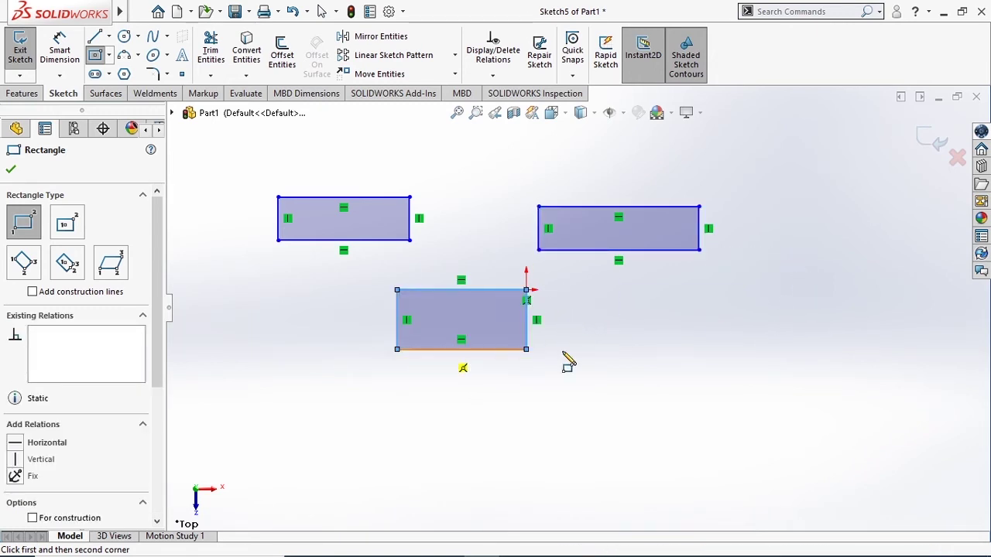
pyautogui.click(716, 330)
pyautogui.click(903, 411)
pyautogui.rightClick(785, 274)
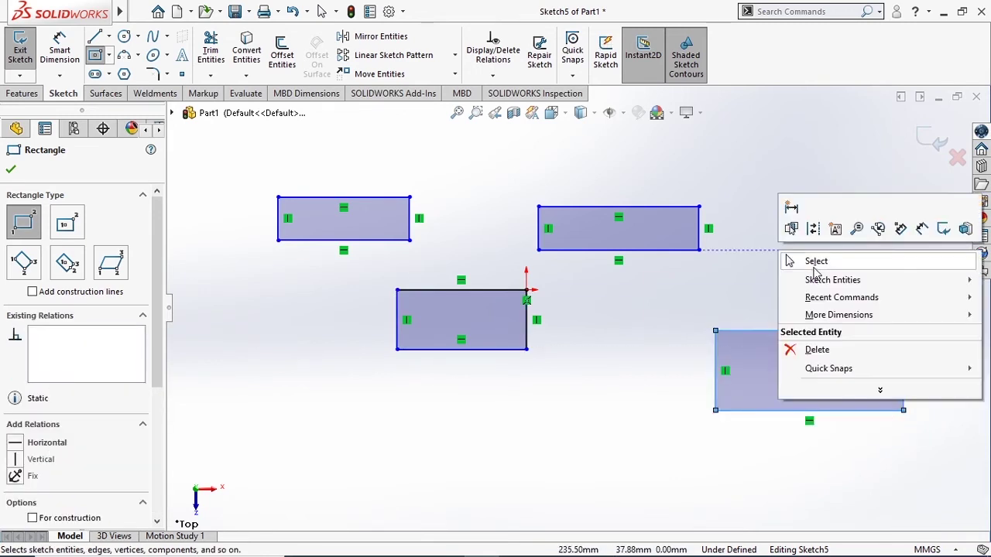
pyautogui.click(794, 262)
pyautogui.scroll(-3, 607, 291)
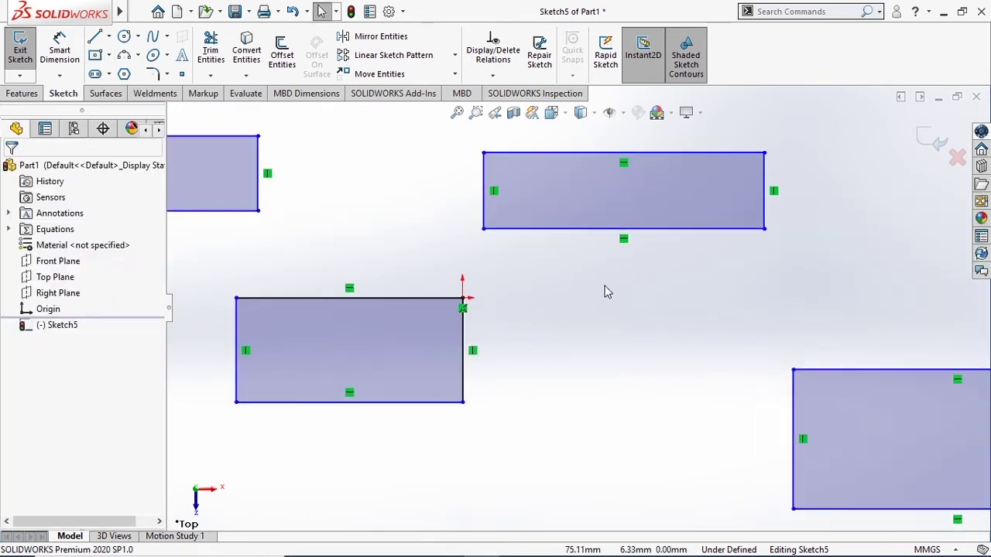
# Step: With Sketch Fillet, pick the origin corner of the rectangle and accept removing its relations
pyautogui.click(162, 74)
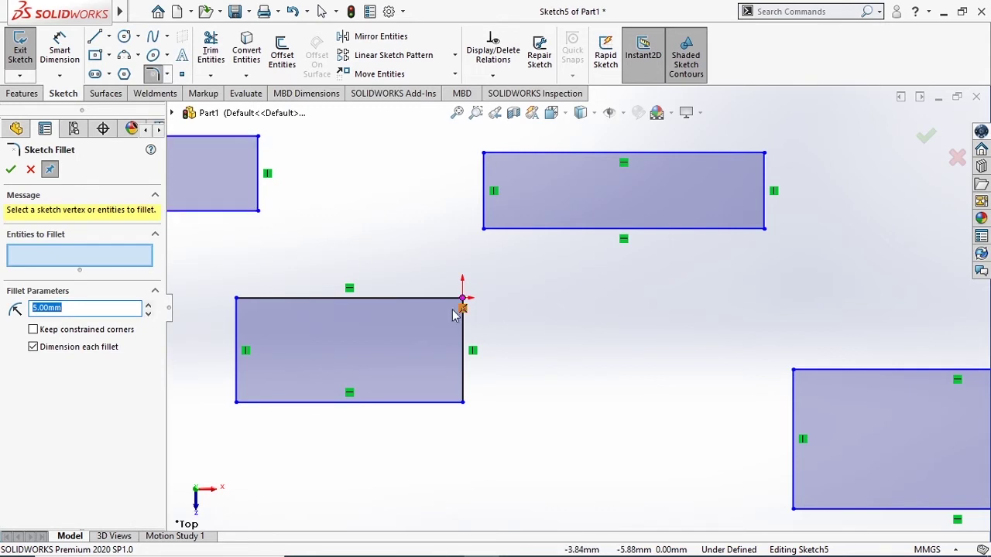
pyautogui.scroll(-2, 484, 300)
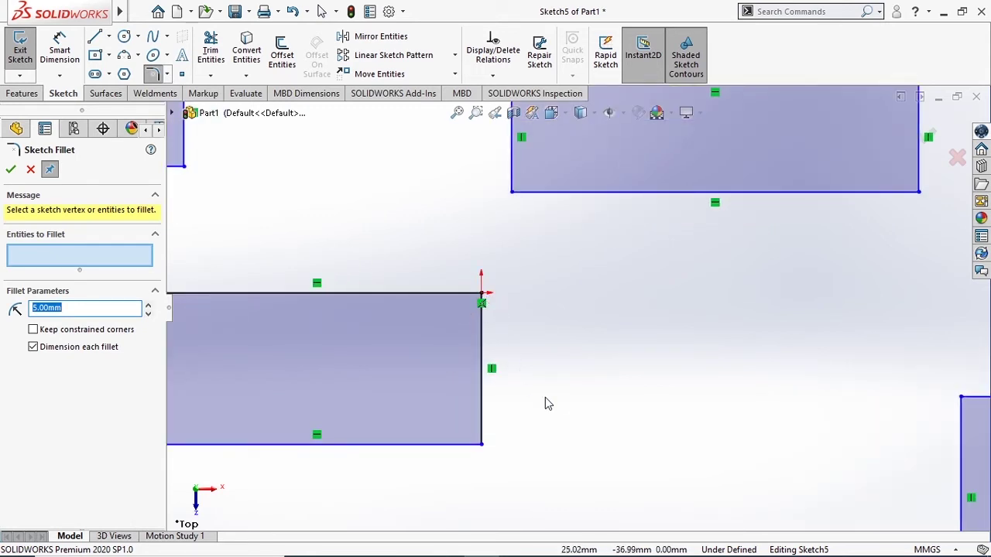
pyautogui.scroll(2, 533, 426)
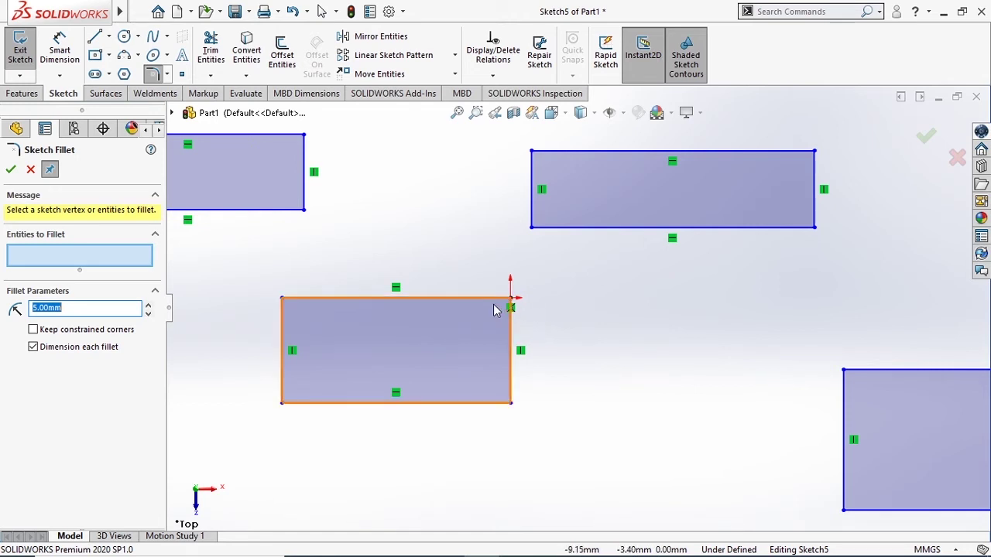
pyautogui.scroll(2, 542, 310)
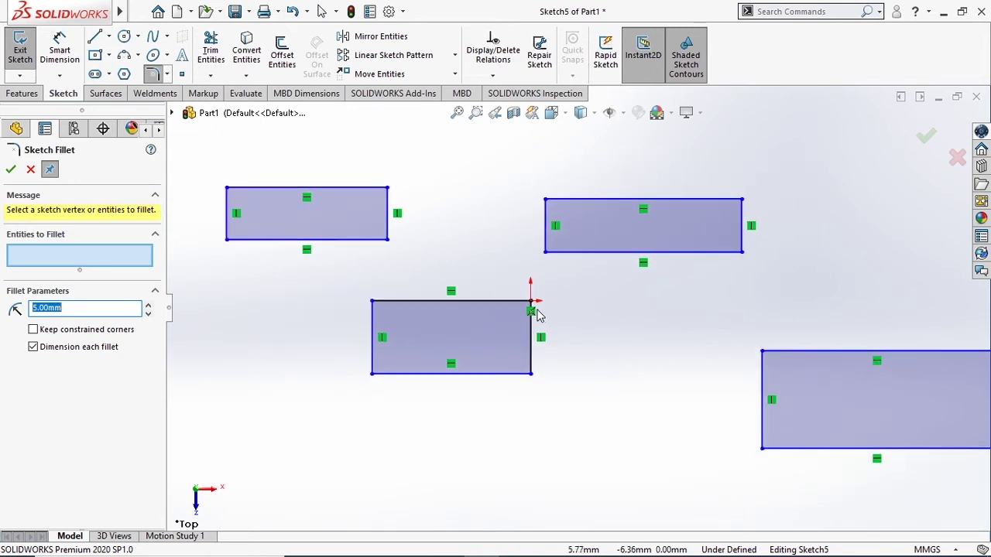
pyautogui.scroll(-2, 559, 326)
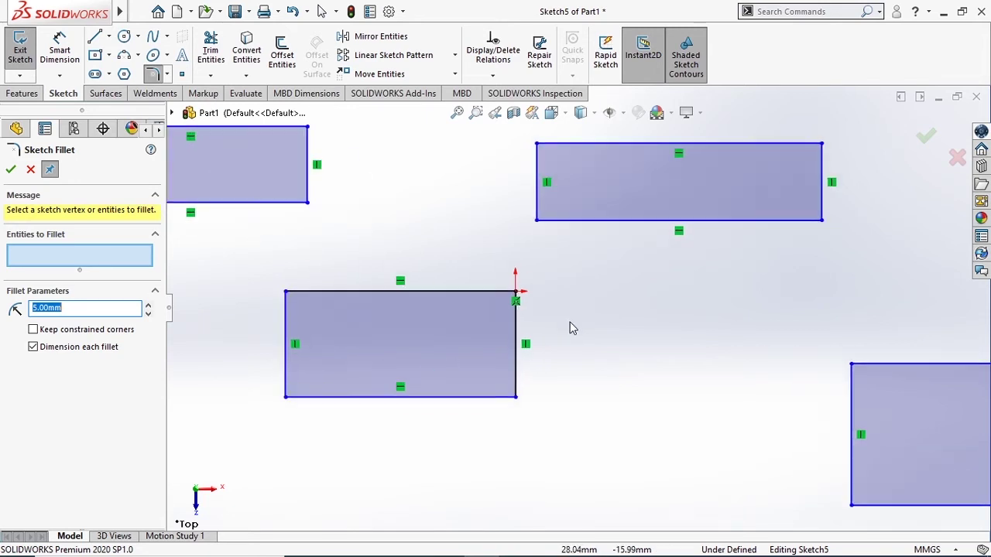
pyautogui.click(517, 300)
pyautogui.moveTo(490, 222); pyautogui.dragTo(658, 254)
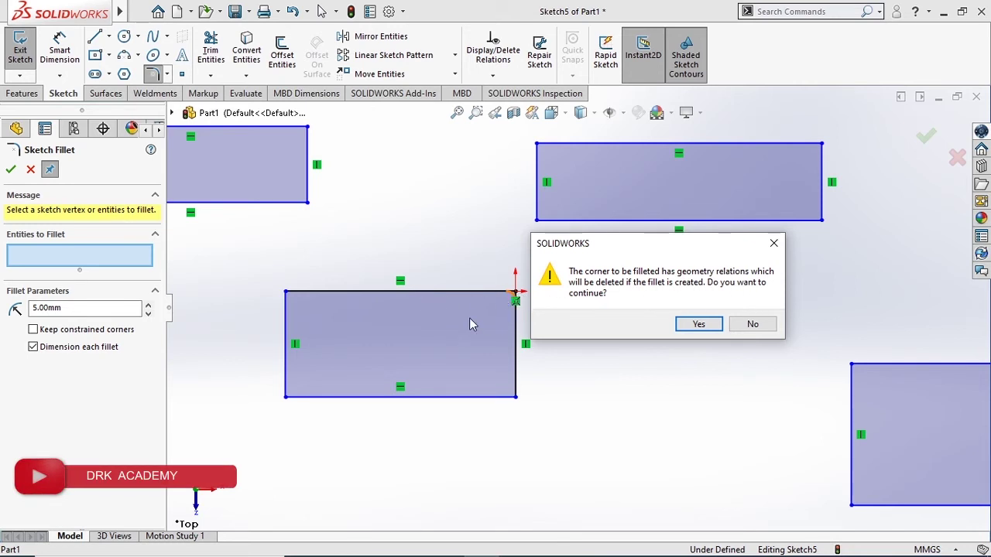
pyautogui.click(697, 324)
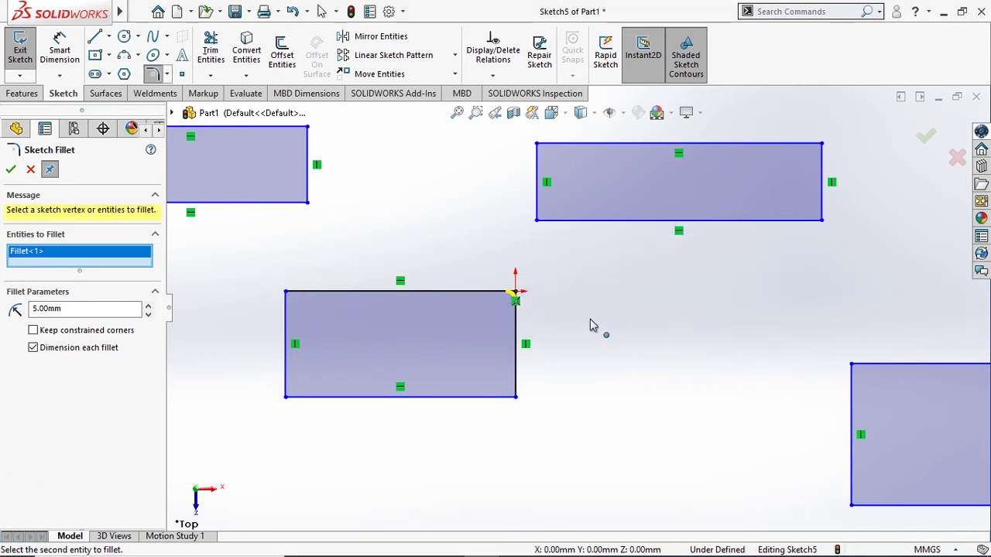
# Step: Apply the R5 fillet to that corner and close the Sketch Fillet panel
pyautogui.scroll(3, 581, 317)
pyautogui.scroll(-3, 573, 309)
pyautogui.scroll(-5, 526, 305)
pyautogui.scroll(-1, 492, 298)
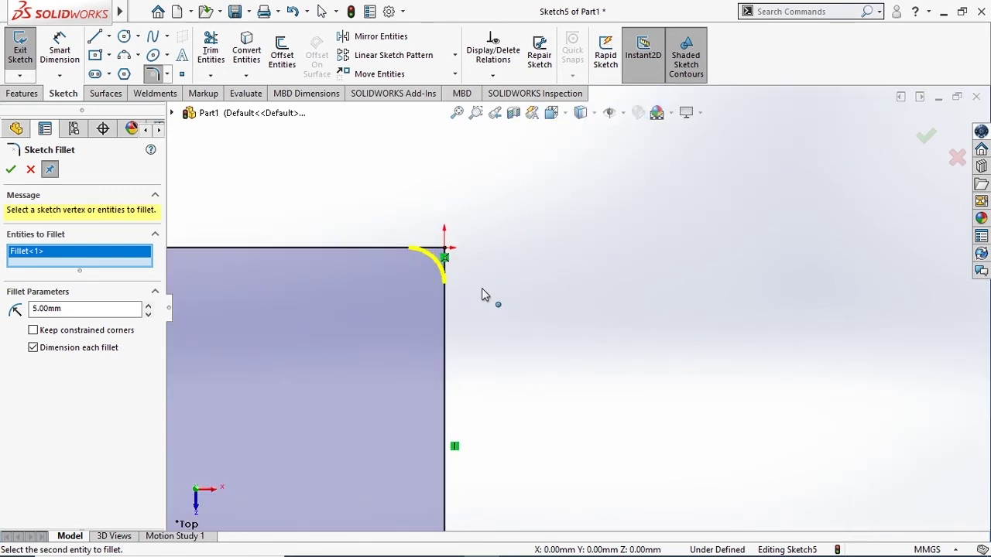
pyautogui.click(10, 170)
pyautogui.click(10, 172)
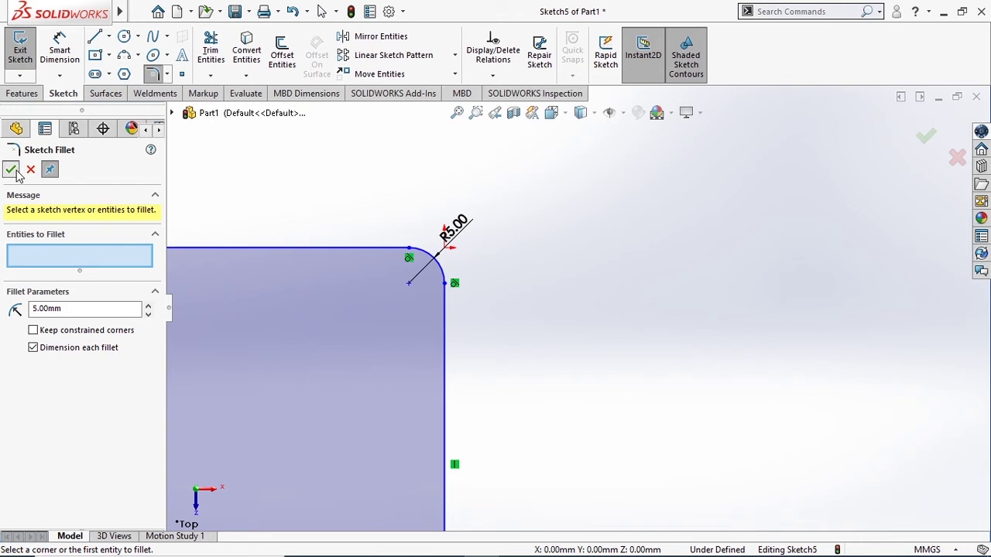
pyautogui.scroll(2, 495, 292)
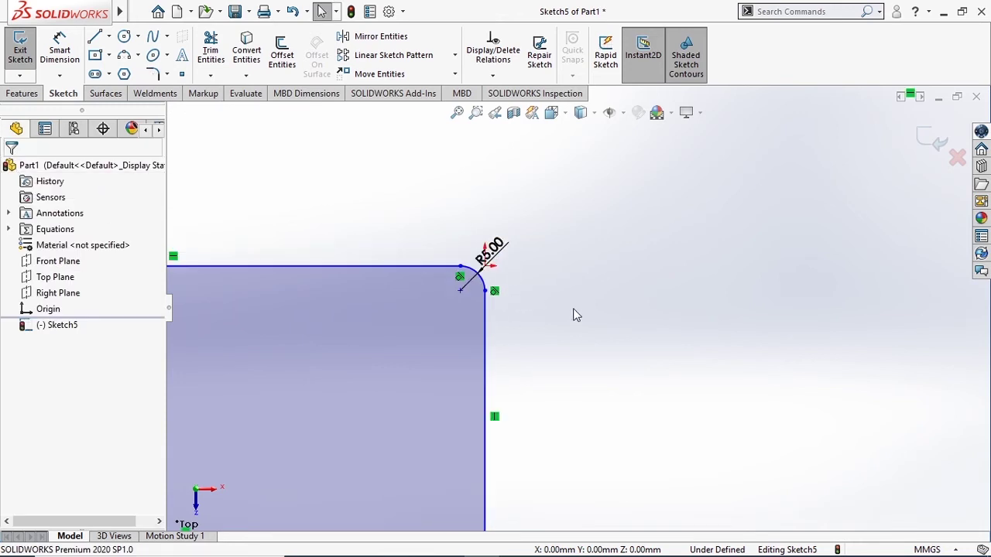
# Step: Switch from Sketch Fillet to the Sketch Chamfer tool
pyautogui.scroll(2, 573, 314)
pyautogui.scroll(2, 503, 283)
pyautogui.scroll(2, 465, 250)
pyautogui.scroll(-4, 459, 245)
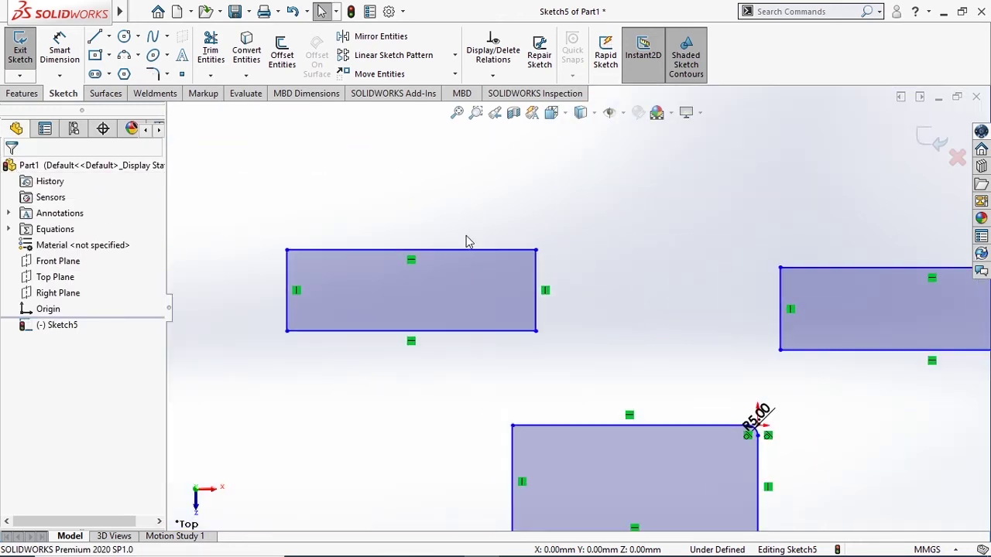
pyautogui.click(167, 75)
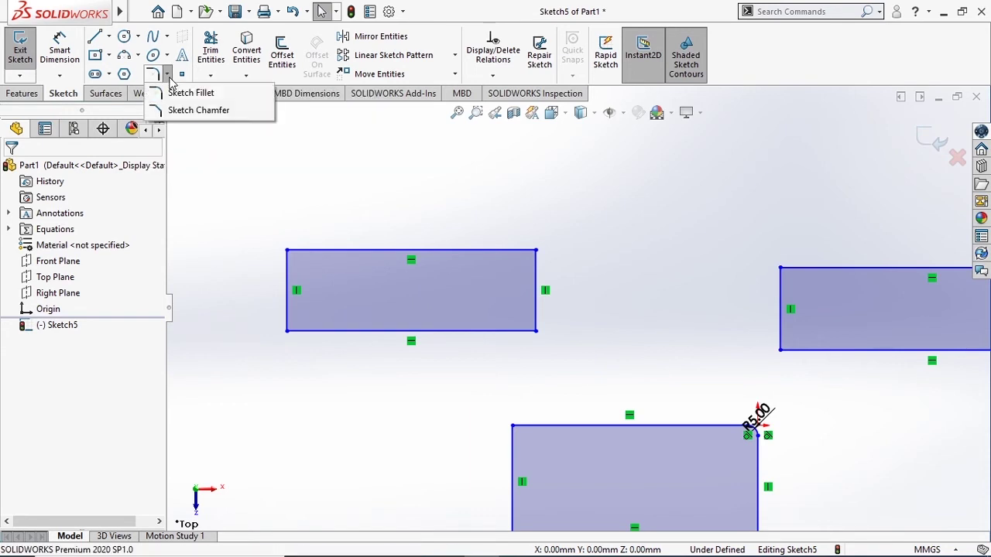
pyautogui.click(204, 112)
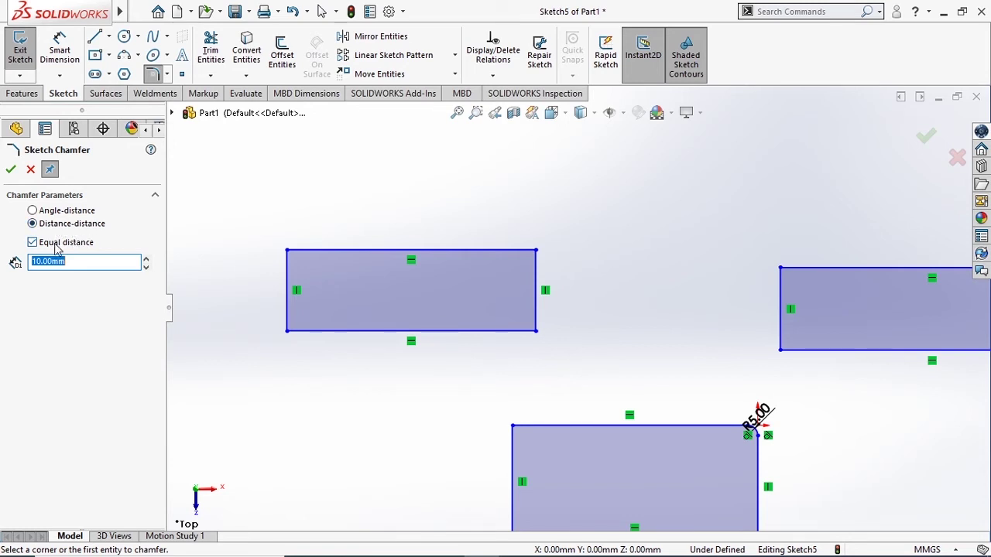
# Step: Chamfer the upper rectangle's top-left corner with equal 10 mm distances
pyautogui.click(287, 252)
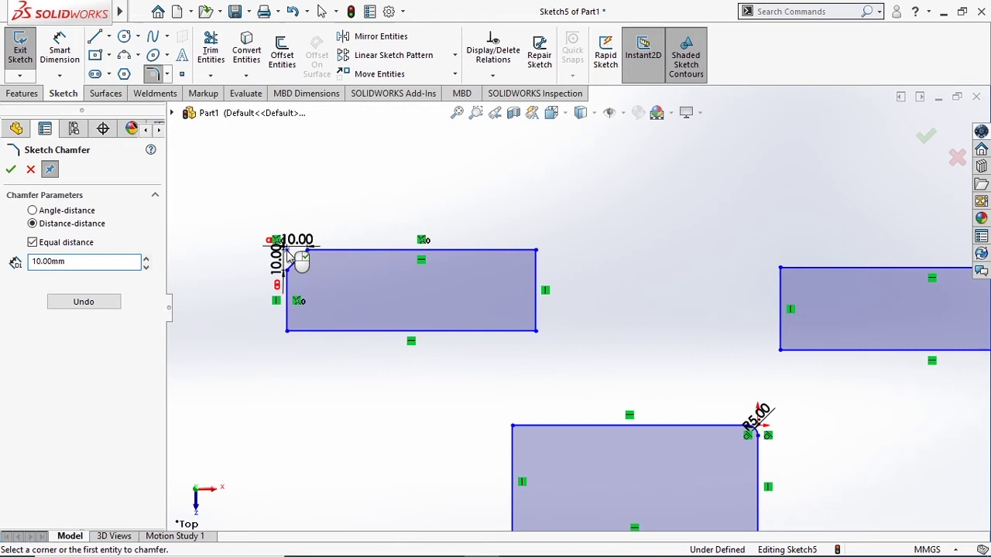
pyautogui.press('z')
pyautogui.scroll(-2, 460, 276)
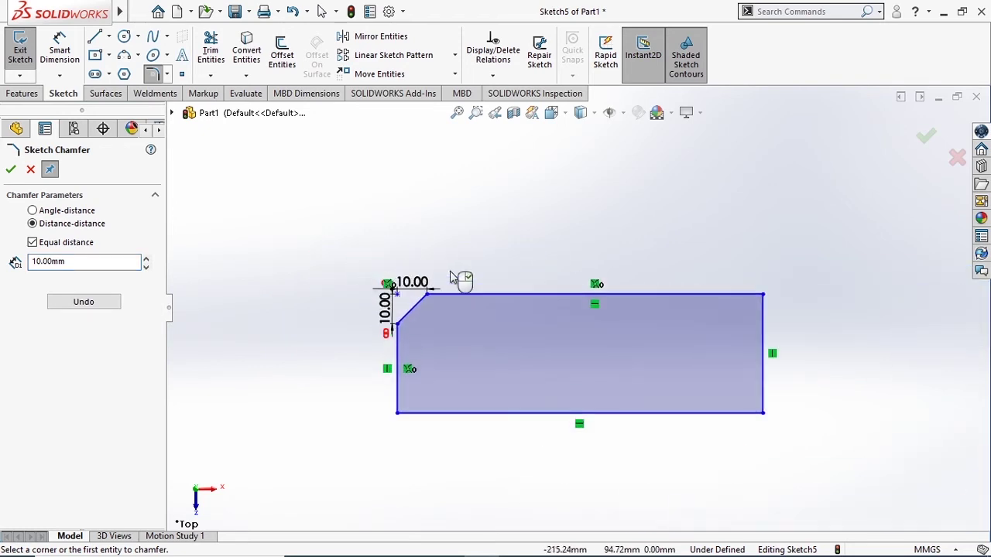
pyautogui.scroll(-2, 438, 303)
pyautogui.scroll(-2, 454, 321)
pyautogui.scroll(-1, 457, 273)
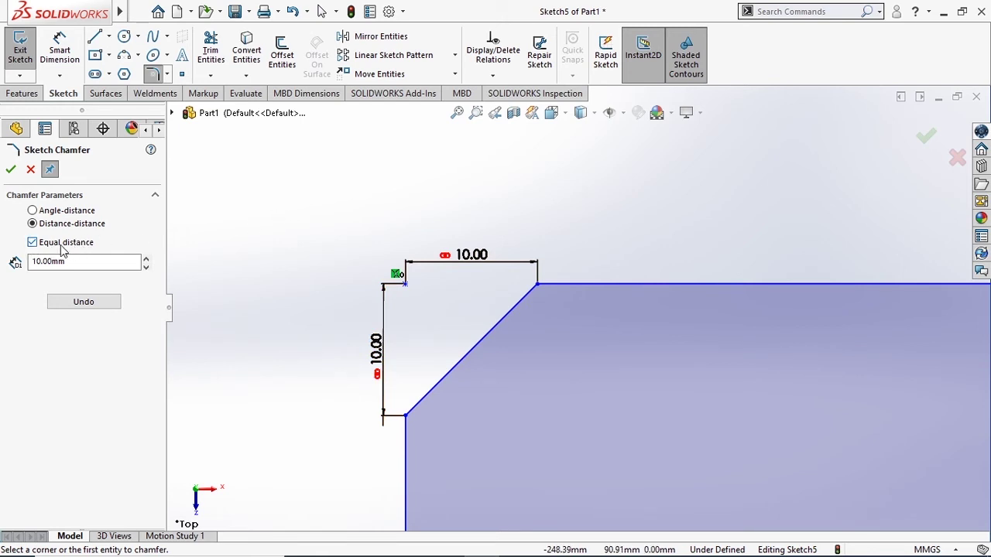
pyautogui.scroll(1, 601, 321)
pyautogui.scroll(1, 649, 352)
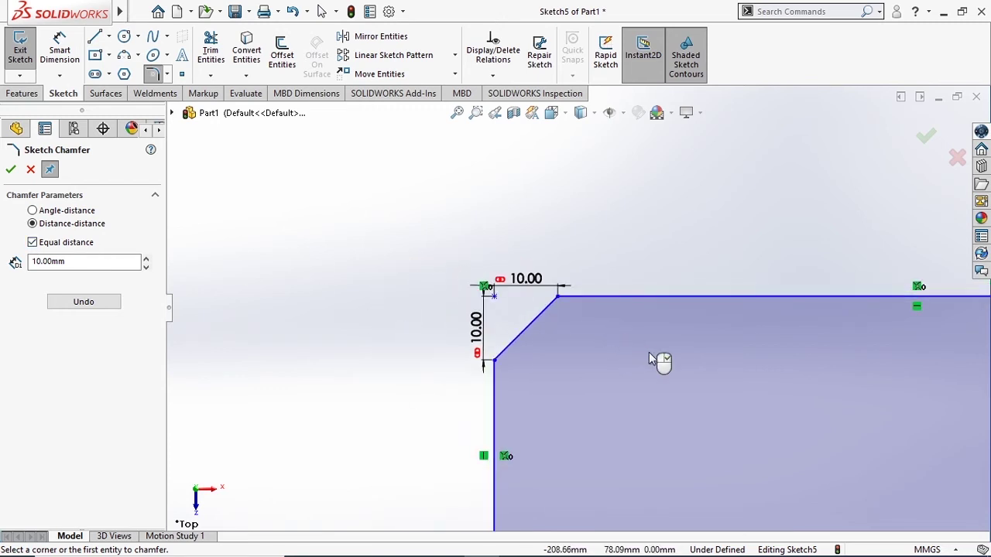
pyautogui.scroll(2, 761, 337)
pyautogui.scroll(1, 604, 406)
pyautogui.scroll(-4, 604, 407)
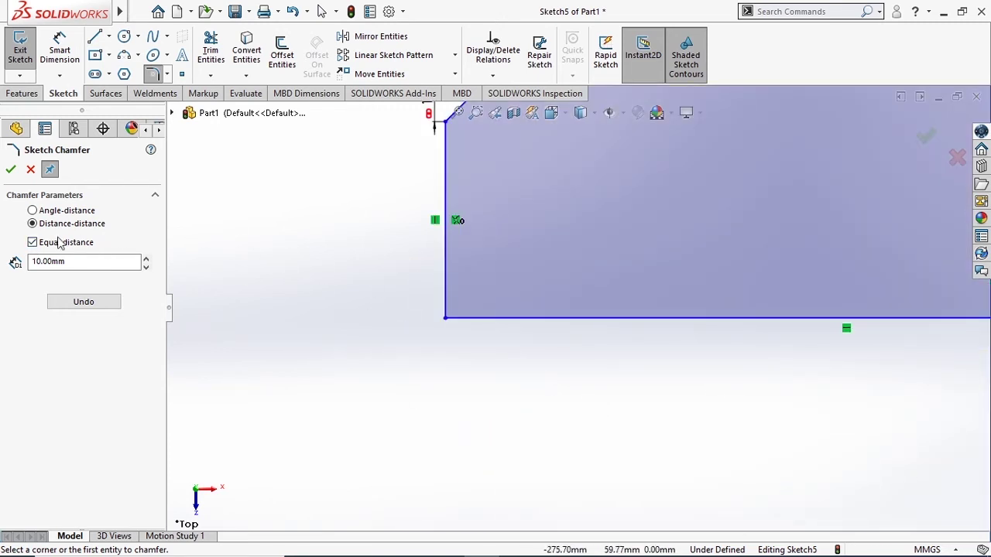
# Step: Uncheck Equal distance and set the second chamfer distance to 15 mm
pyautogui.click(33, 242)
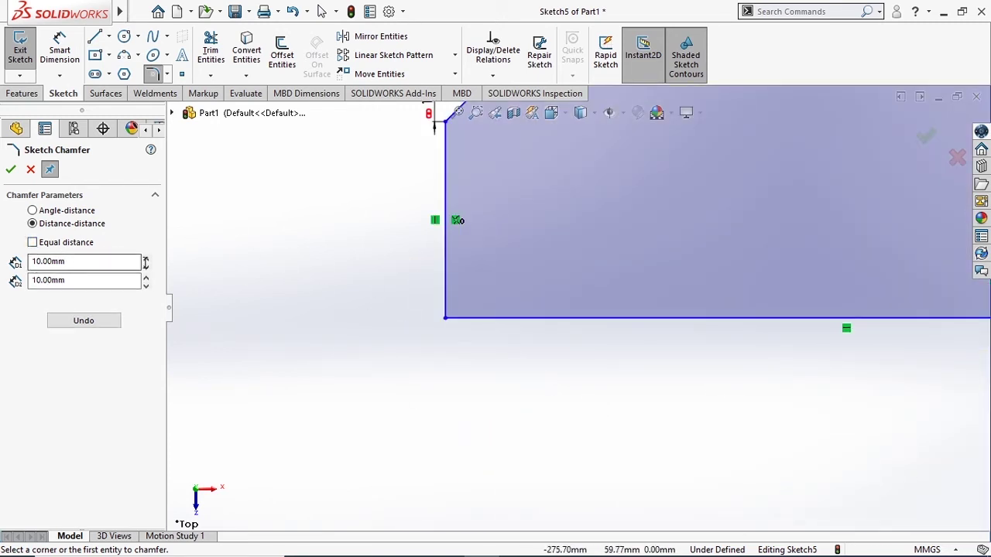
pyautogui.scroll(-1, 502, 259)
pyautogui.scroll(1, 507, 260)
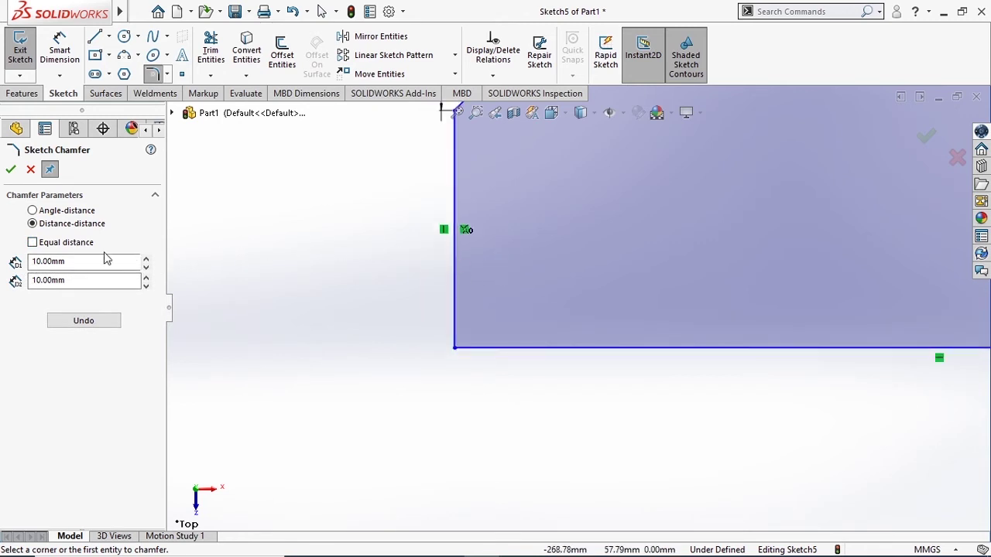
pyautogui.moveTo(84, 261)
pyautogui.mouseDown()
pyautogui.moveTo(27, 267)
pyautogui.moveTo(29, 287)
pyautogui.mouseUp()
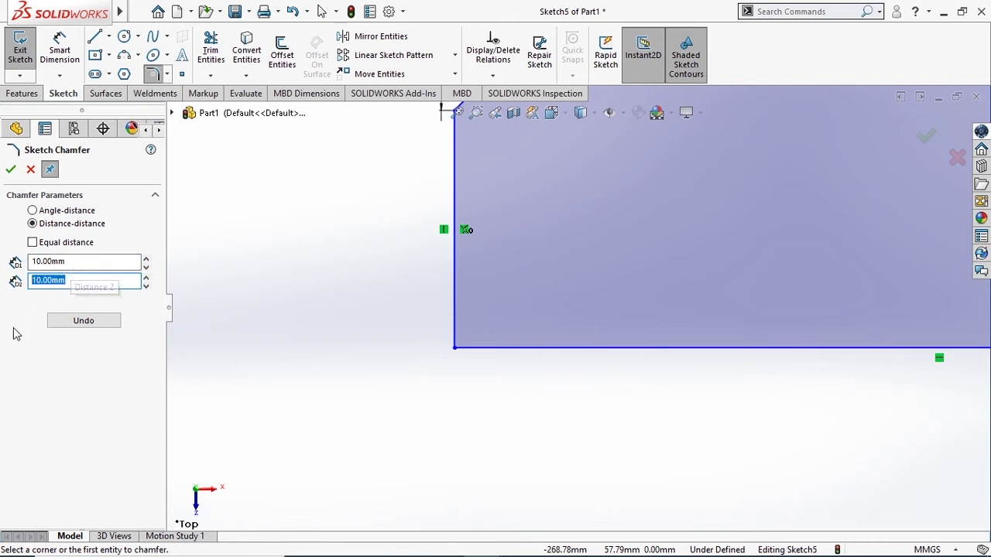
pyautogui.moveTo(79, 281); pyautogui.dragTo(4, 280)
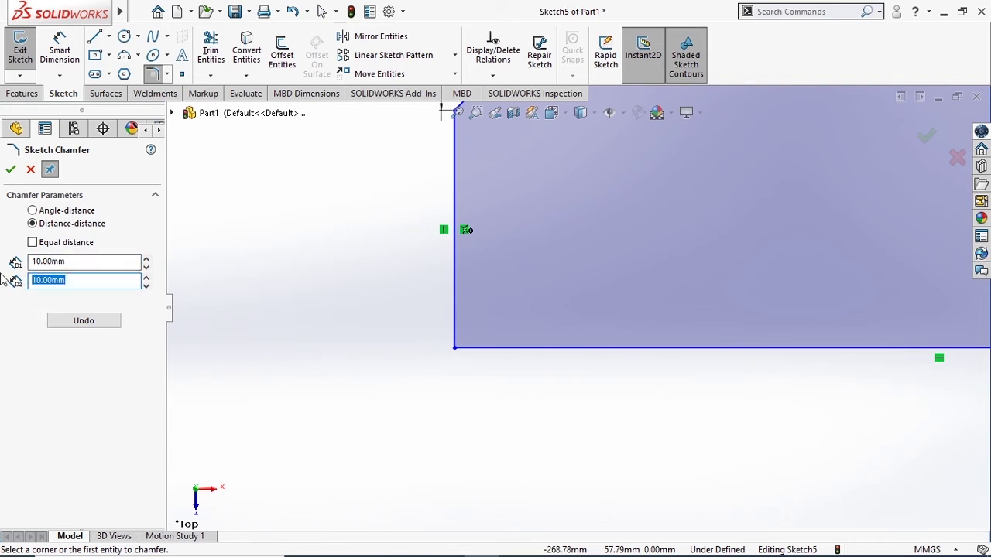
pyautogui.write('15')
# Step: Chamfer the bottom-left corner 10 by 15 mm, then pick a rectangle's top edge as first side
pyautogui.click(454, 350)
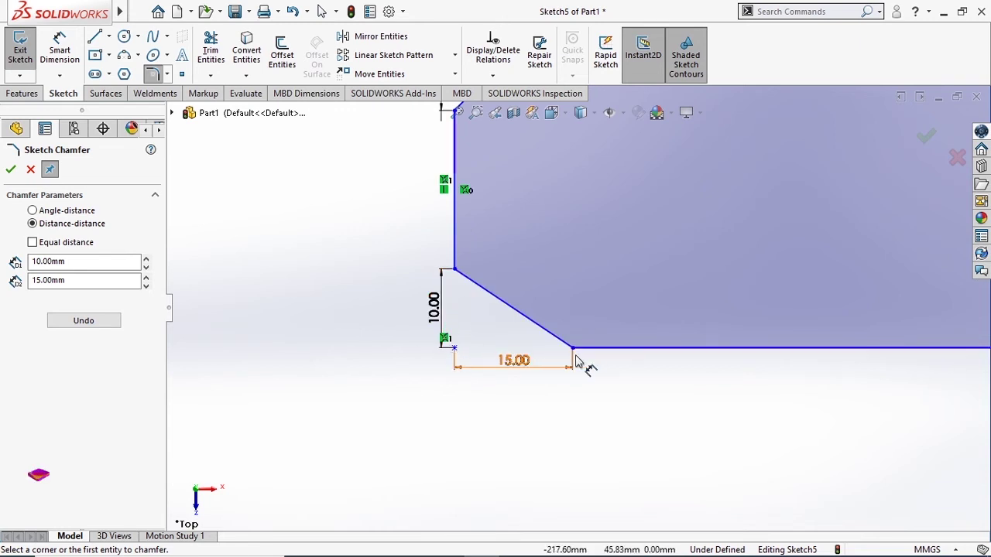
pyautogui.scroll(3, 868, 304)
pyautogui.scroll(-2, 367, 312)
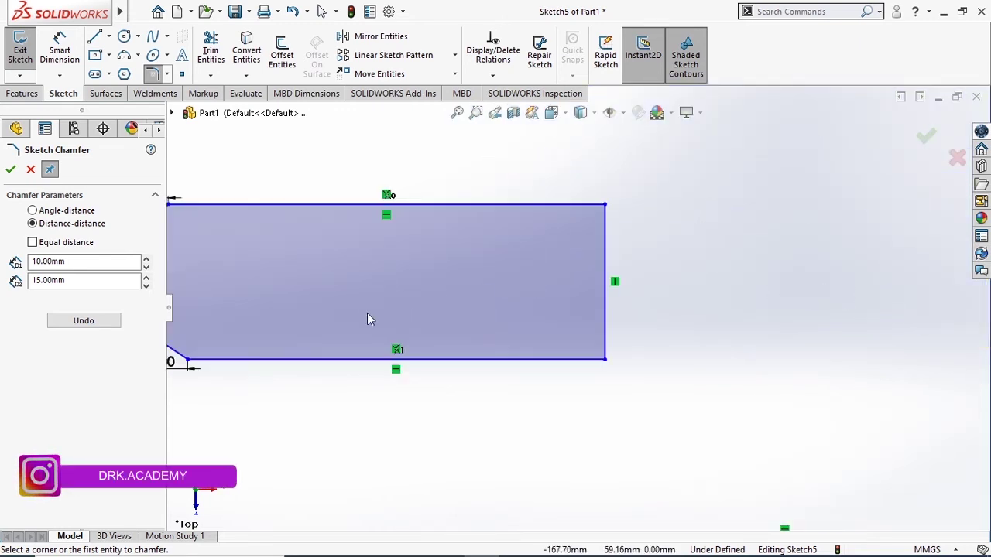
pyautogui.scroll(2, 367, 319)
pyautogui.scroll(-2, 364, 329)
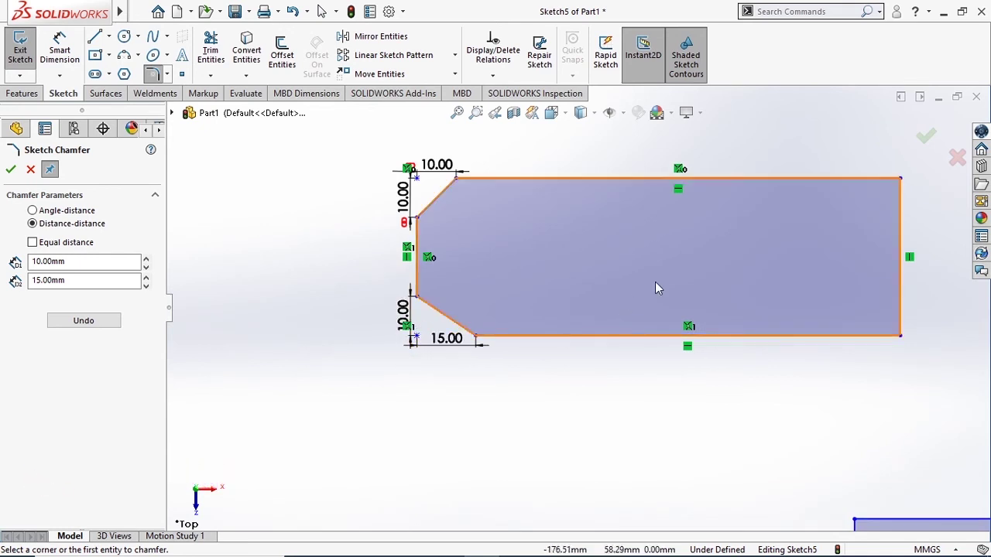
pyautogui.scroll(3, 638, 297)
pyautogui.scroll(-3, 684, 270)
pyautogui.scroll(-2, 610, 294)
pyautogui.scroll(-1, 517, 329)
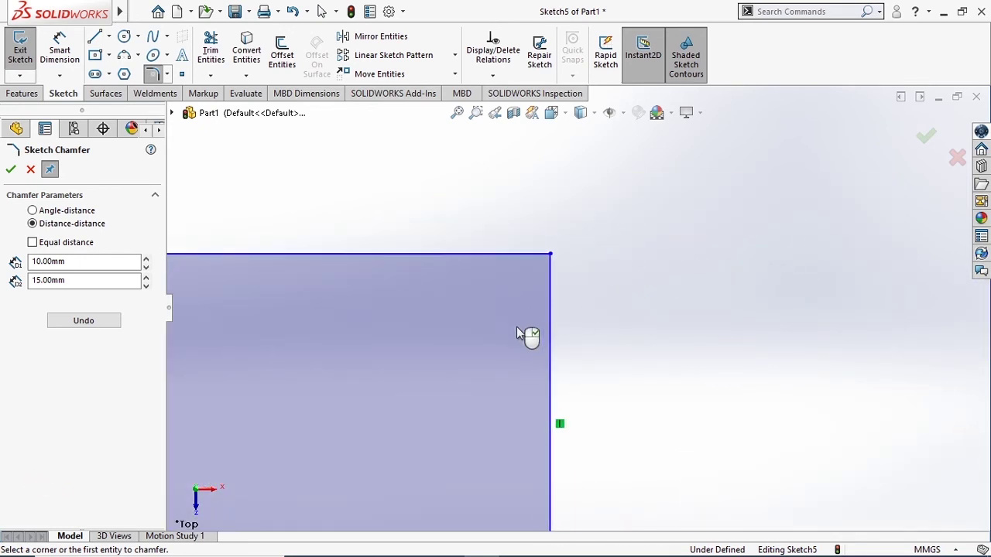
pyautogui.scroll(1, 537, 387)
pyautogui.scroll(1, 533, 397)
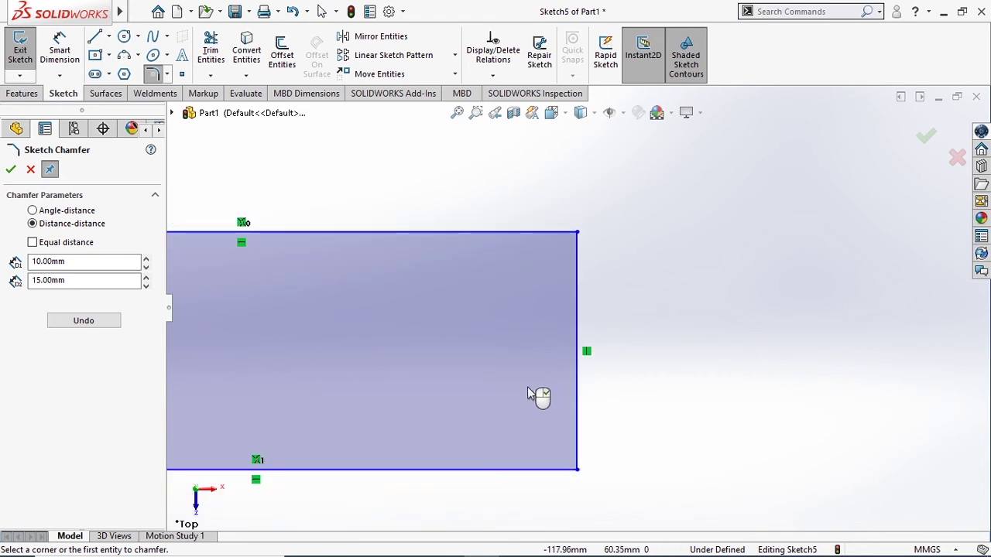
pyautogui.scroll(-1, 530, 397)
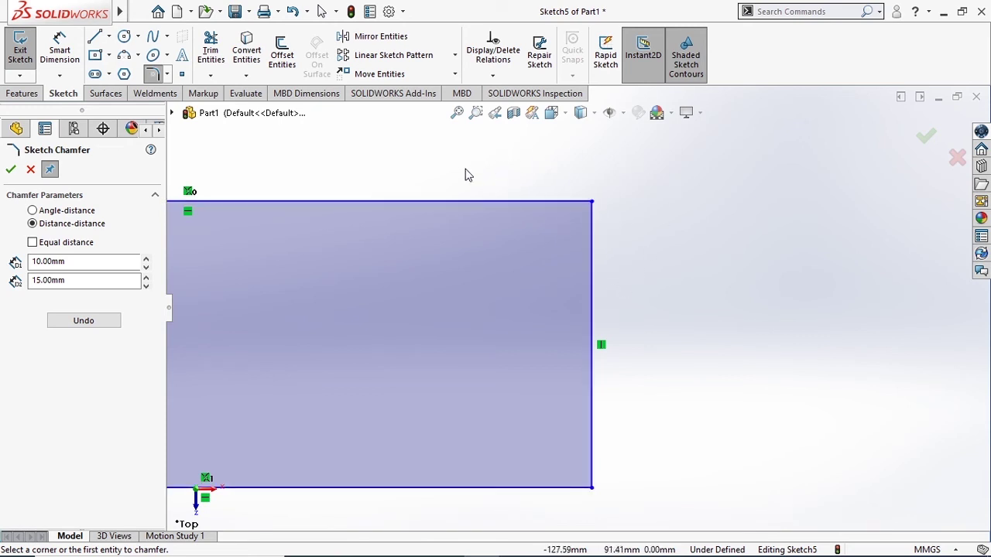
pyautogui.click(486, 205)
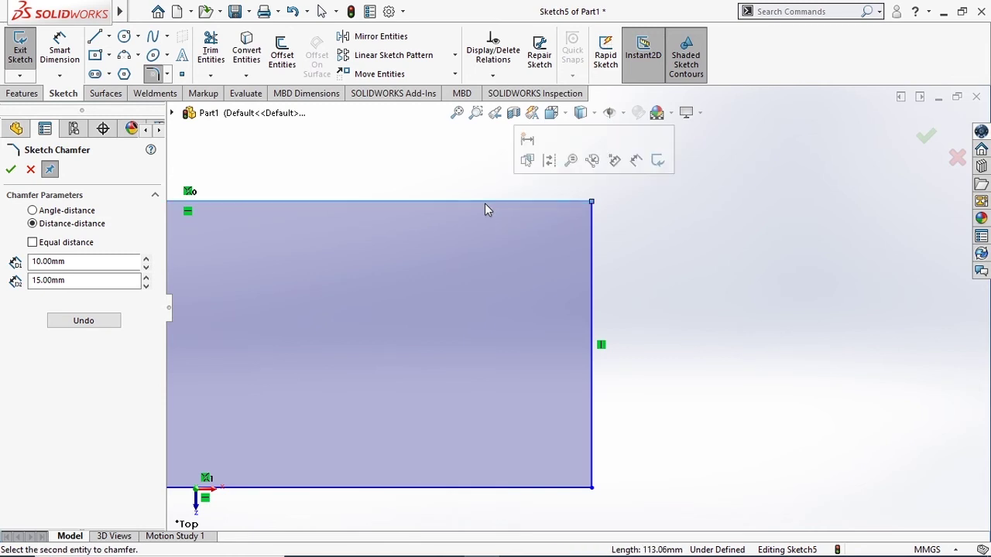
# Step: Pick the right edge to cut a 10 × 15 mm chamfer at the top-right corner
pyautogui.click(589, 252)
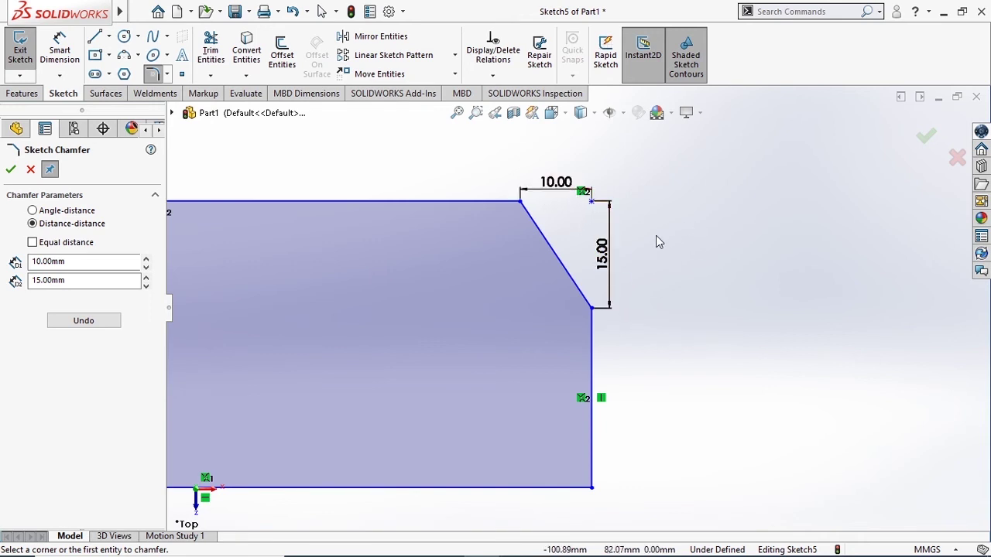
pyautogui.scroll(3, 434, 262)
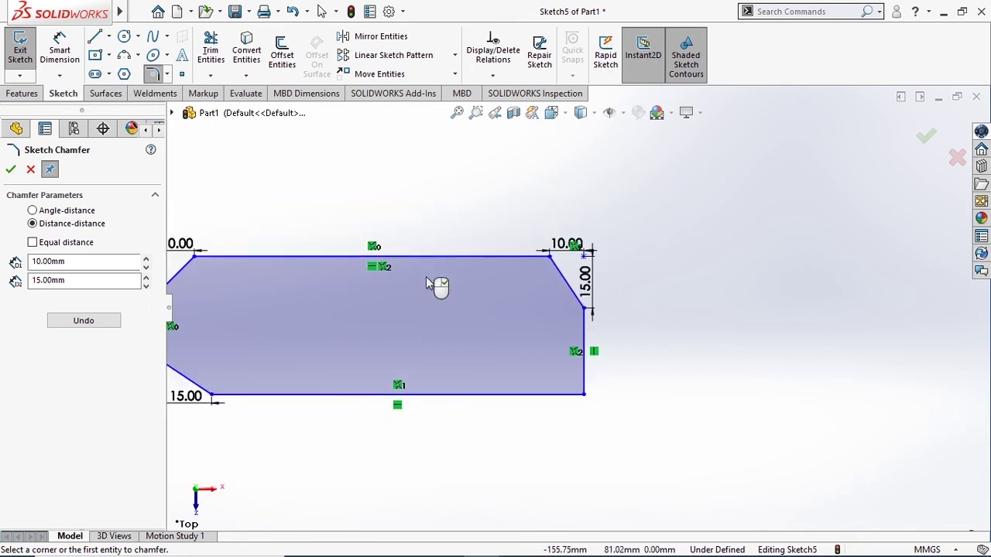
pyautogui.scroll(2, 294, 290)
pyautogui.scroll(-2, 259, 340)
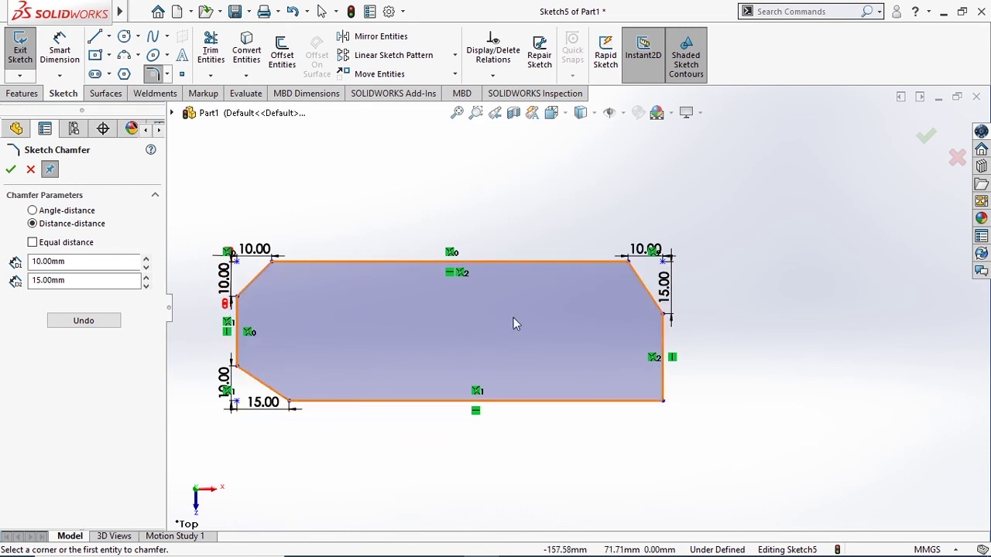
# Step: Switch Sketch Chamfer to angle-distance, 10 mm at 45°
pyautogui.scroll(-2, 663, 350)
pyautogui.scroll(-2, 628, 387)
pyautogui.scroll(-2, 624, 386)
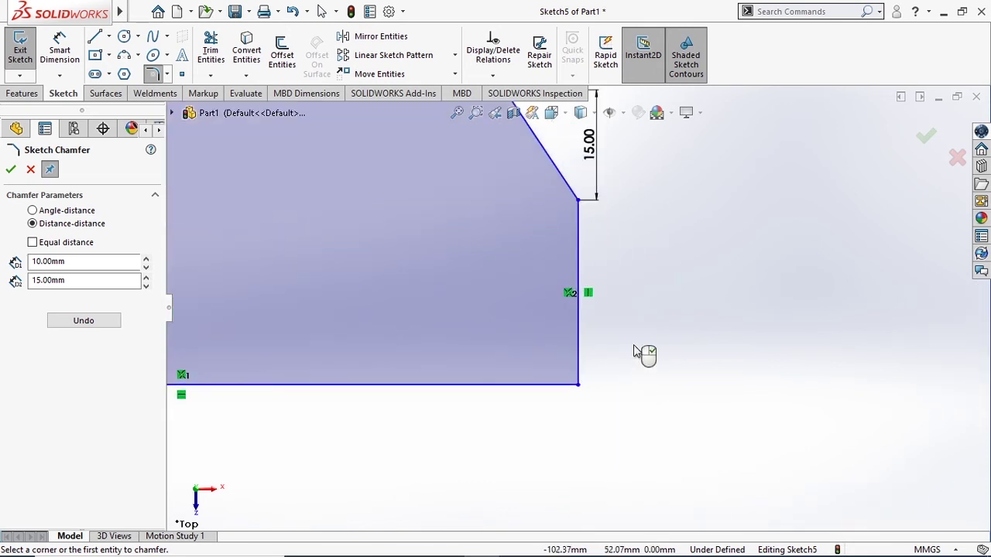
pyautogui.scroll(3, 644, 354)
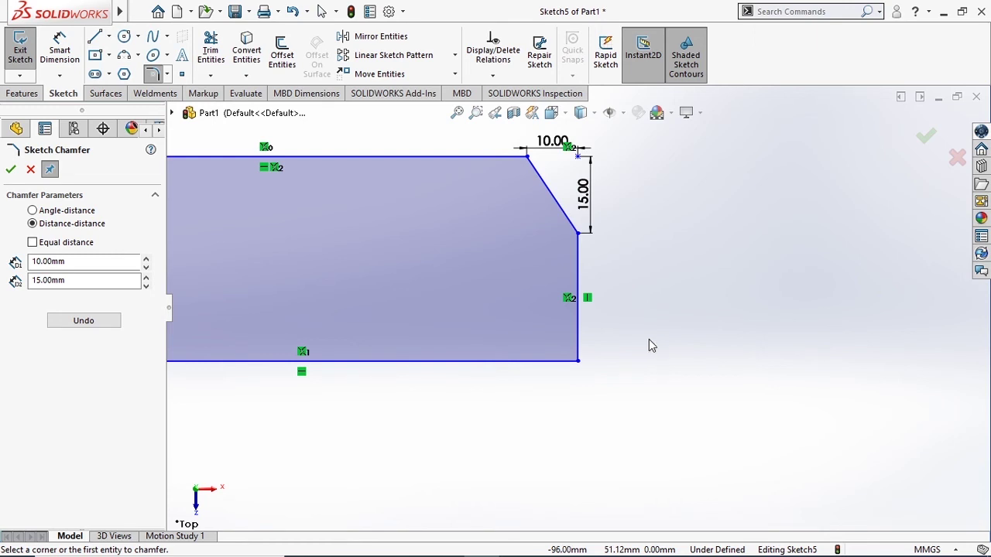
pyautogui.click(66, 211)
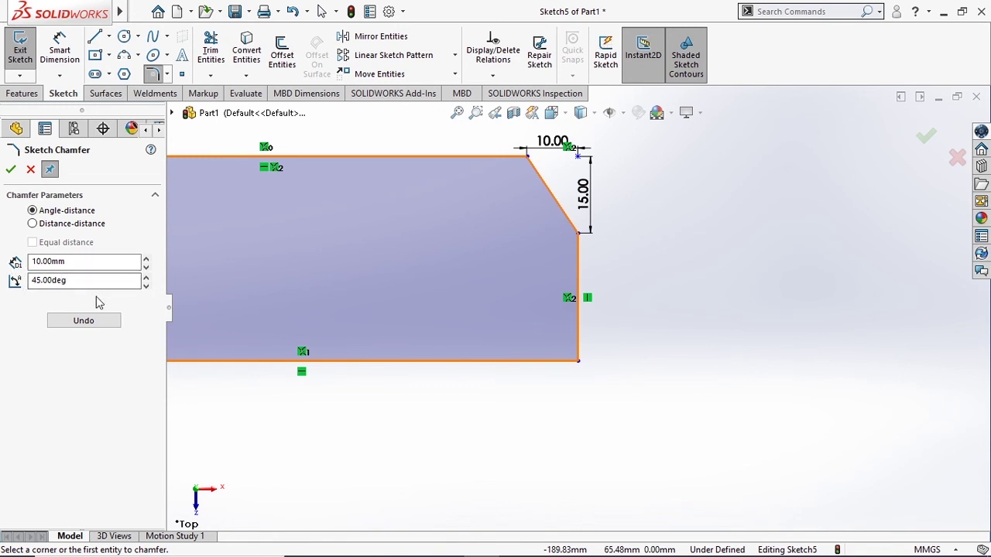
# Step: Pan to the next plain rectangle and pick its top-left corner for a 10 mm, 45° chamfer
pyautogui.scroll(3, 867, 379)
pyautogui.scroll(2, 864, 383)
pyautogui.keyDown('ctrl'); pyautogui.moveTo(862, 387); pyautogui.dragTo(685, 276, button='middle'); pyautogui.keyUp('ctrl')
pyautogui.scroll(-3, 609, 213)
pyautogui.scroll(-2, 520, 208)
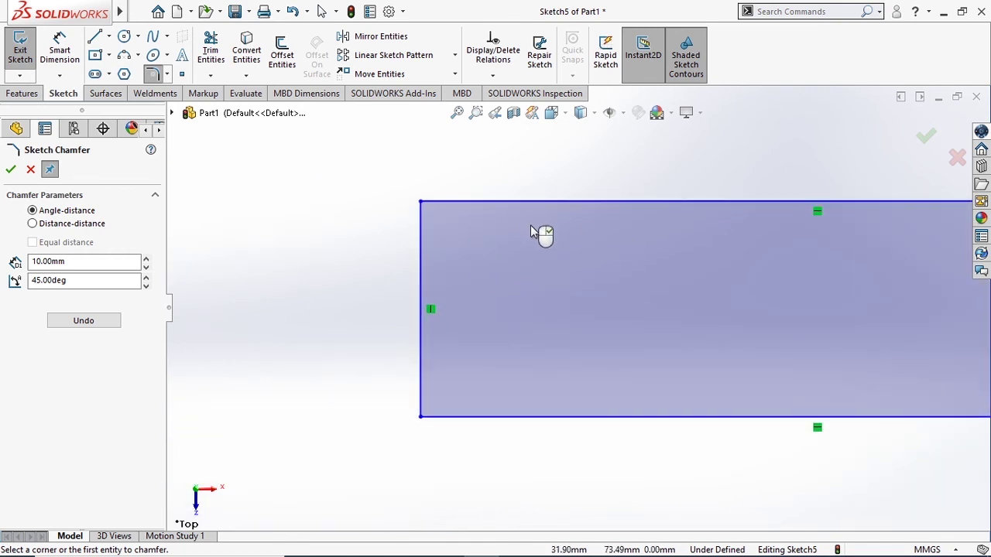
pyautogui.click(420, 202)
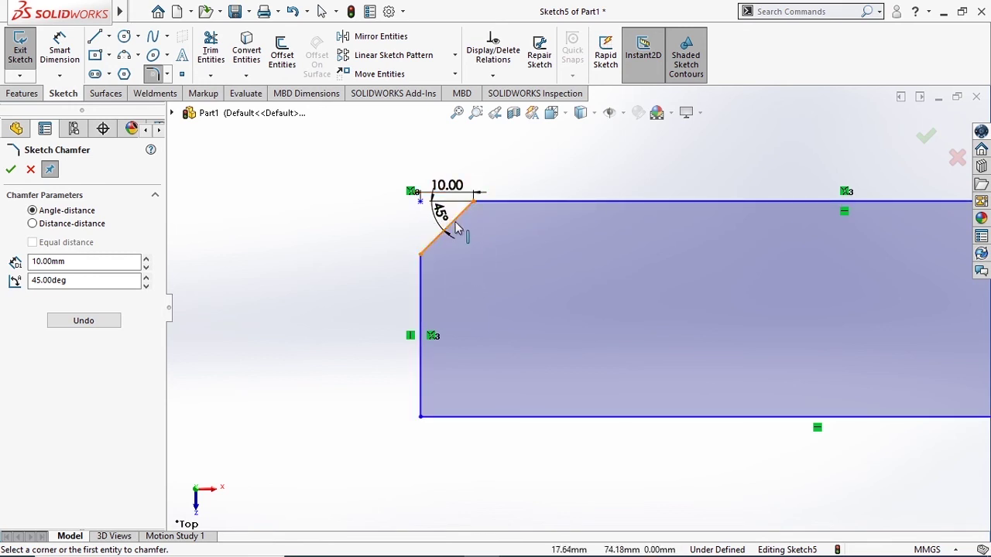
pyautogui.scroll(-1, 504, 438)
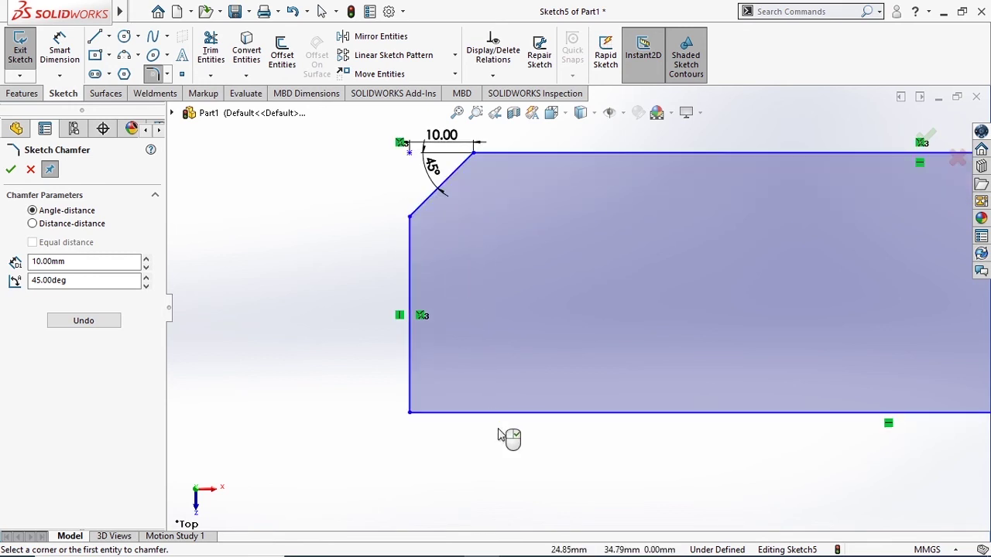
pyautogui.scroll(-2, 495, 455)
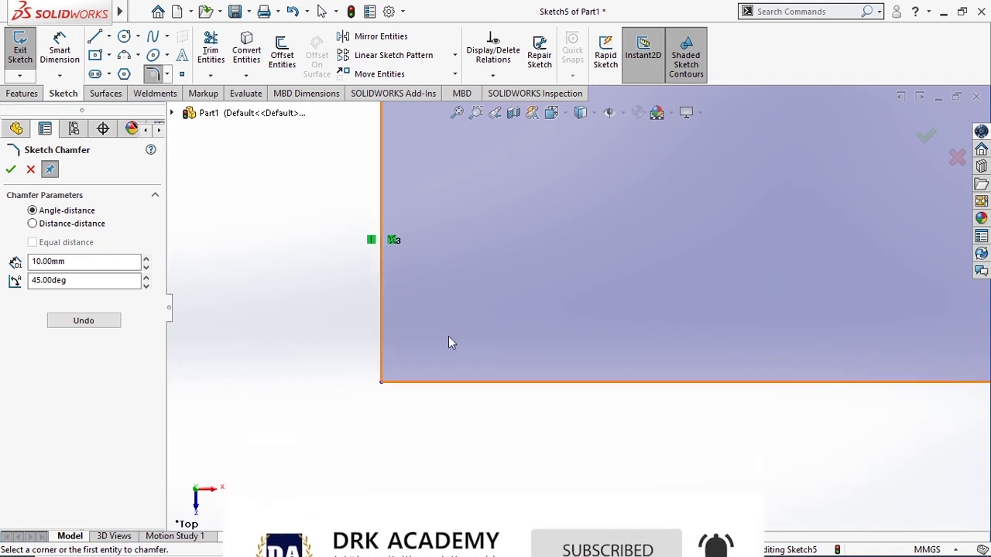
# Step: Chamfer its bottom-left corner at 10 mm, 45° using the left and bottom edges
pyautogui.click(379, 294)
pyautogui.click(432, 384)
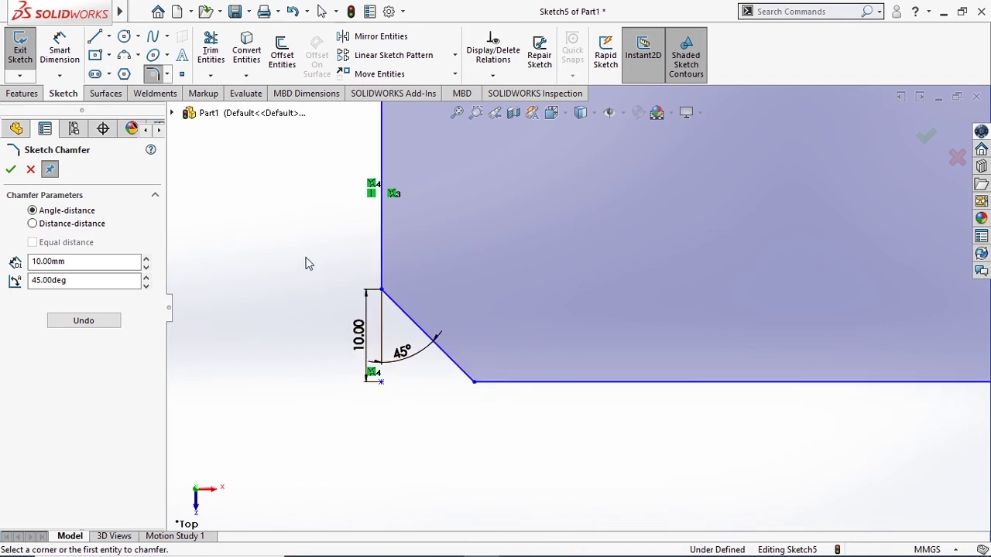
pyautogui.scroll(2, 526, 284)
pyautogui.scroll(2, 579, 310)
pyautogui.scroll(1, 745, 315)
pyautogui.scroll(1, 743, 315)
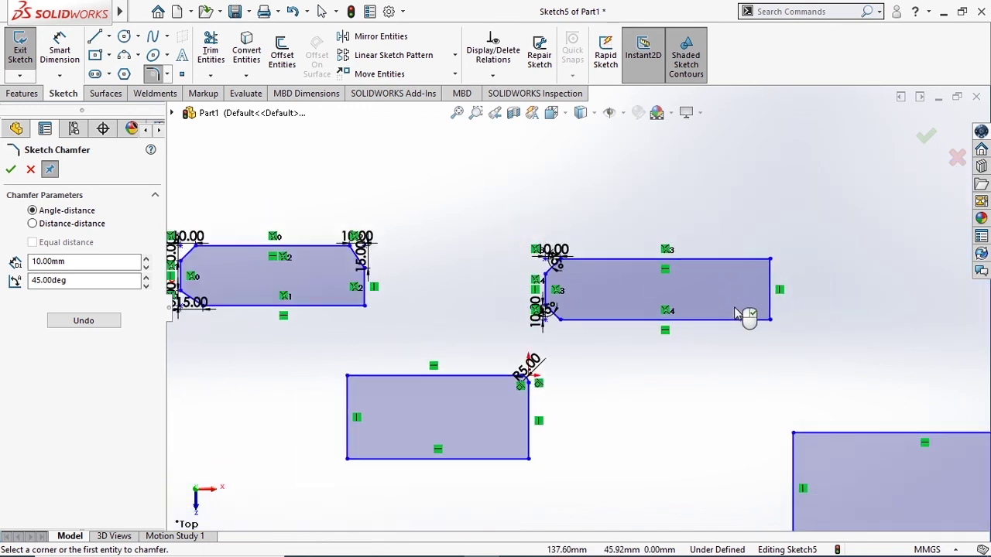
pyautogui.scroll(1, 744, 314)
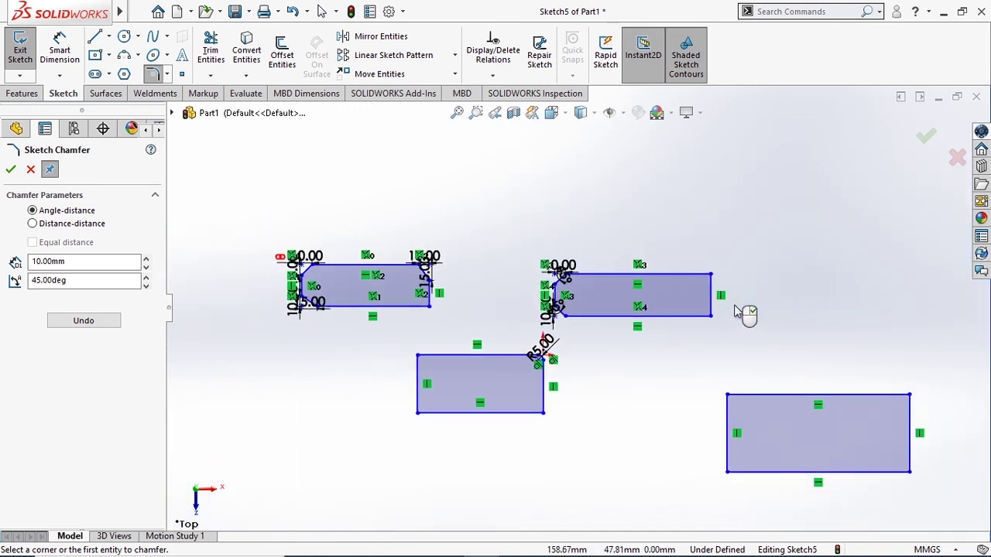
pyautogui.scroll(-1, 746, 314)
pyautogui.scroll(1, 697, 352)
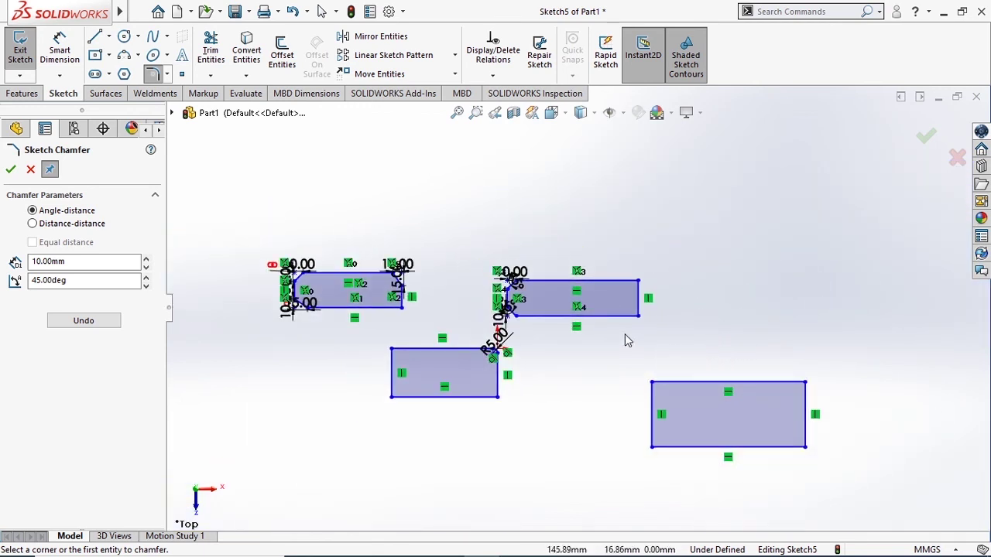